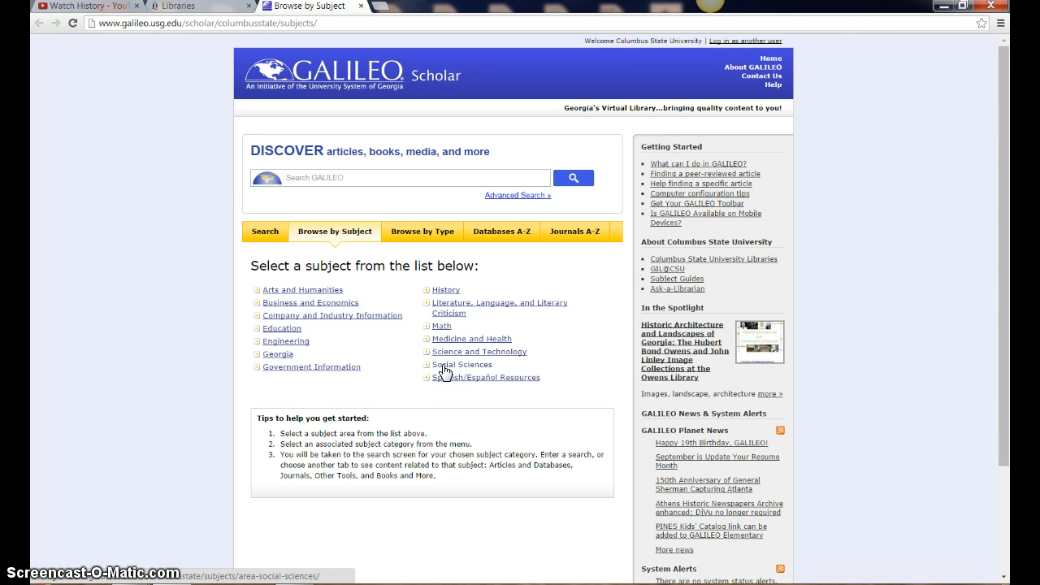
- Browse the Social Sciences subject area and bring up its Geography articles and databases
left_click(444, 367)
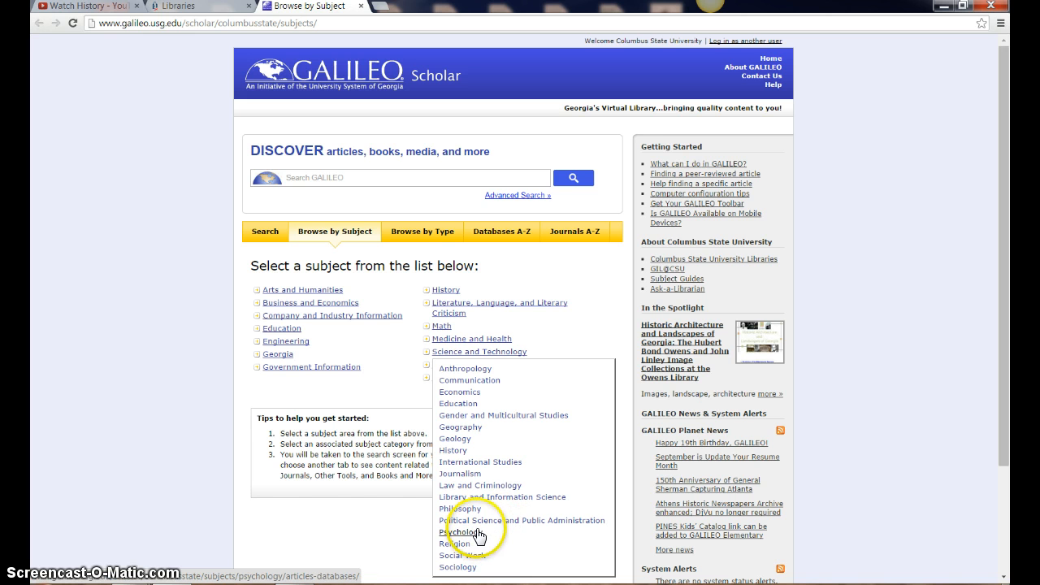
left_click(460, 431)
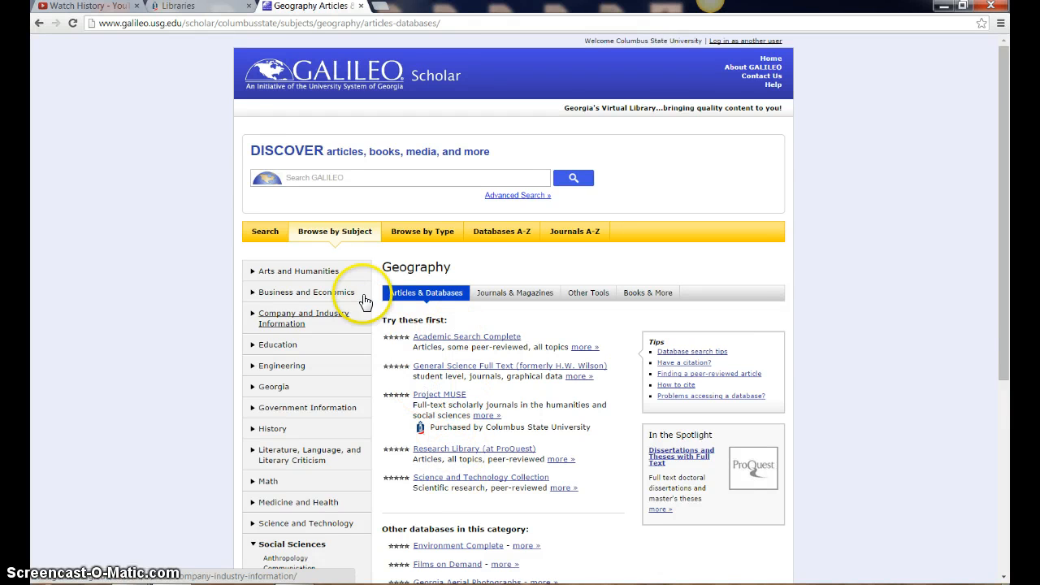
- Return to the subject list, open Music under Arts and Humanities, and look through its recommended articles and databases
left_click(343, 235)
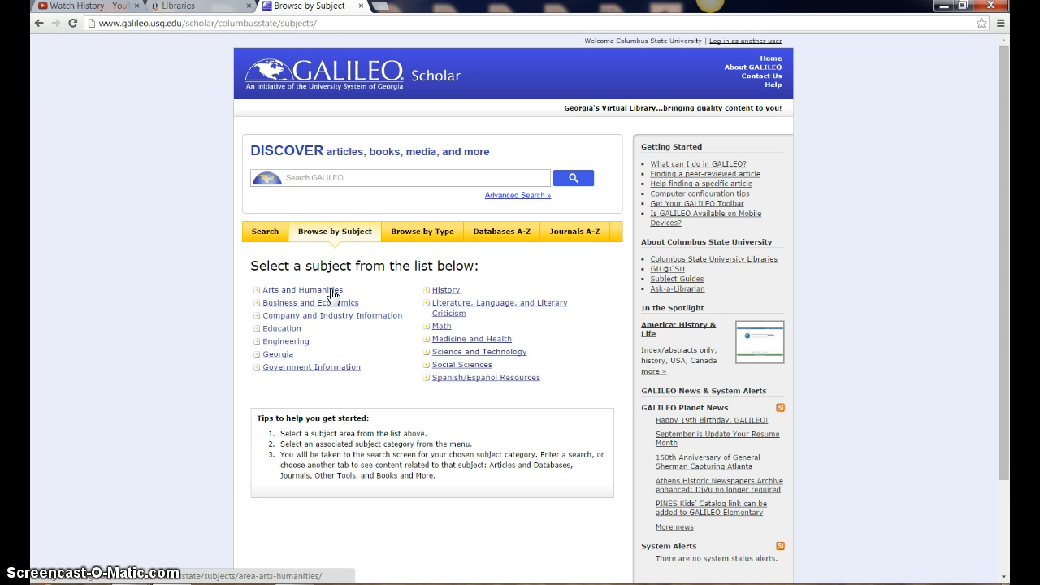
left_click(332, 294)
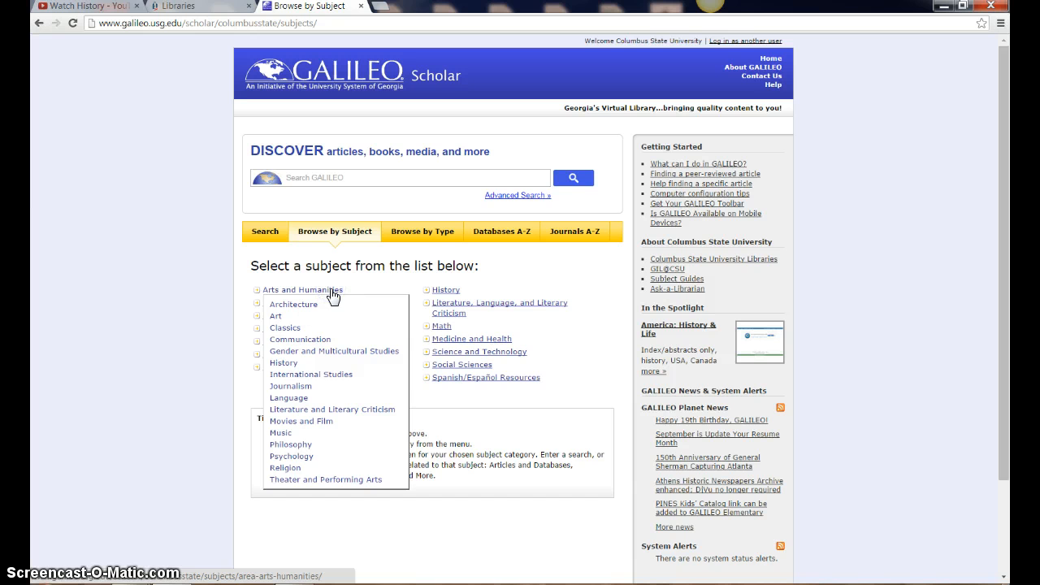
left_click(319, 314)
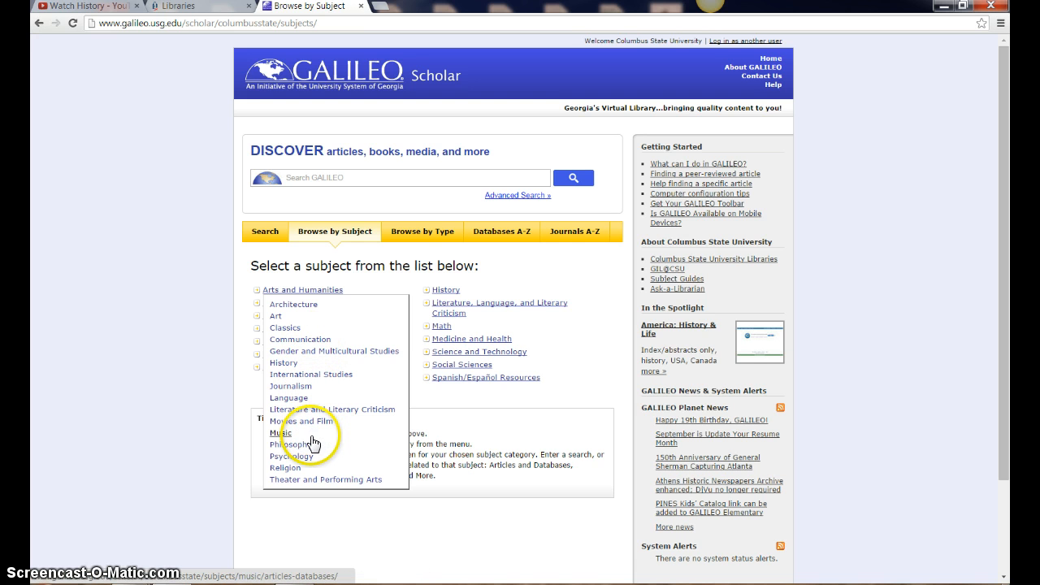
left_click(281, 434)
scroll(390, 423, "down", 3)
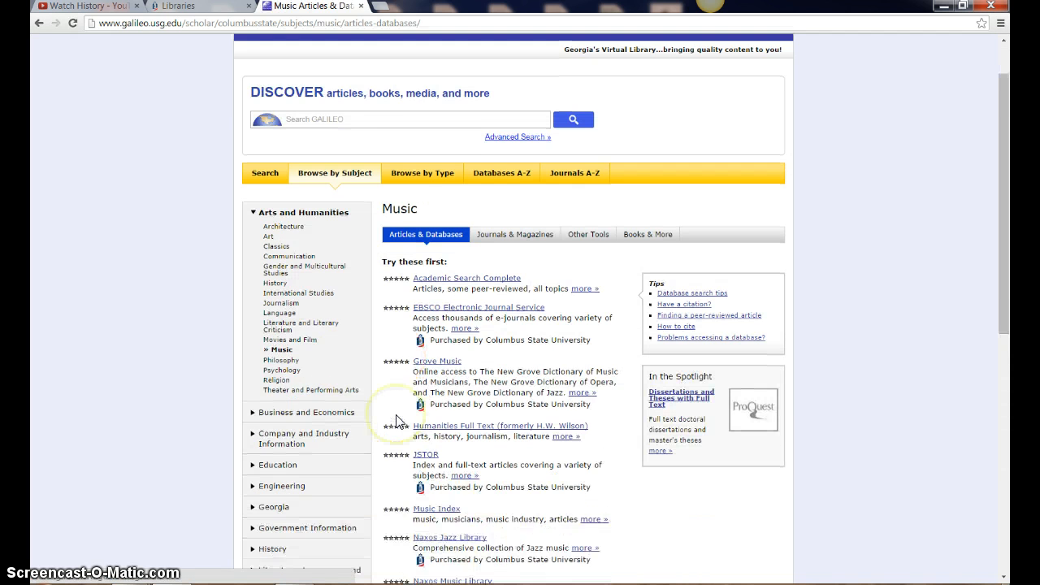
scroll(398, 421, "down", 3)
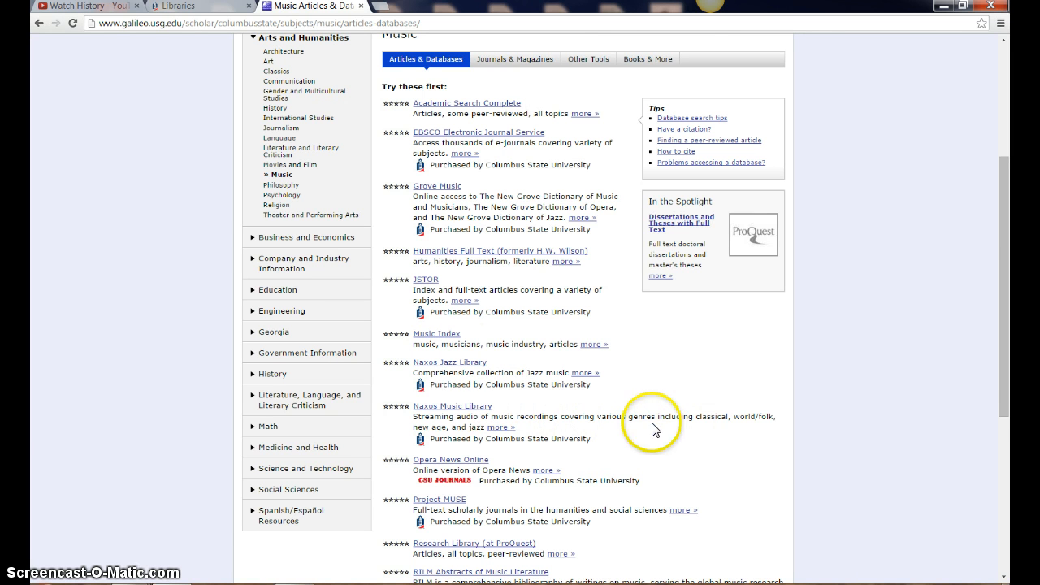
scroll(546, 403, "up", 1)
scroll(546, 402, "up", 1)
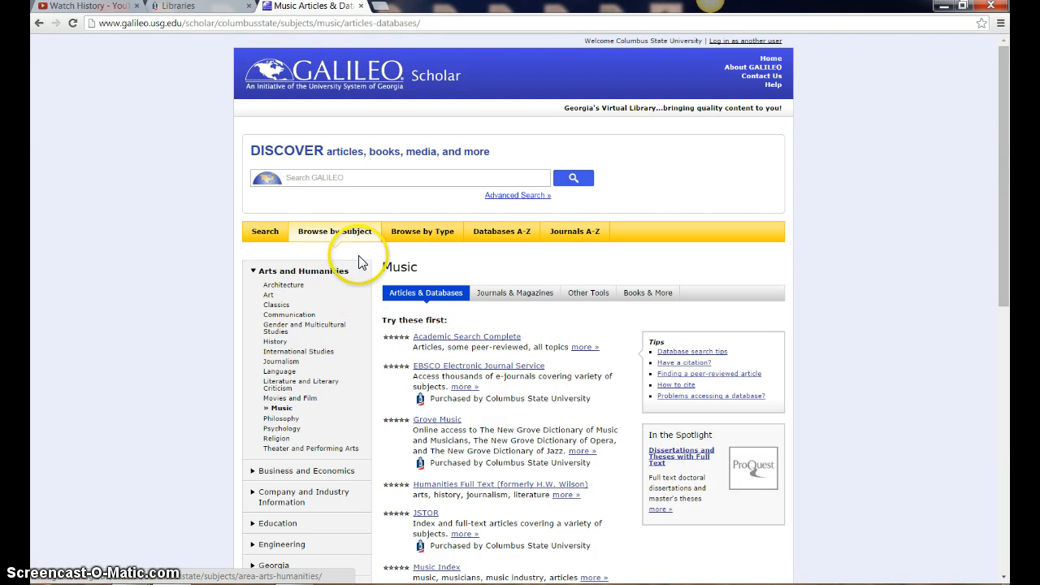
- Go back to the subject list and search GALILEO for "revolutionary war", highlighting the total number of results
left_click(310, 233)
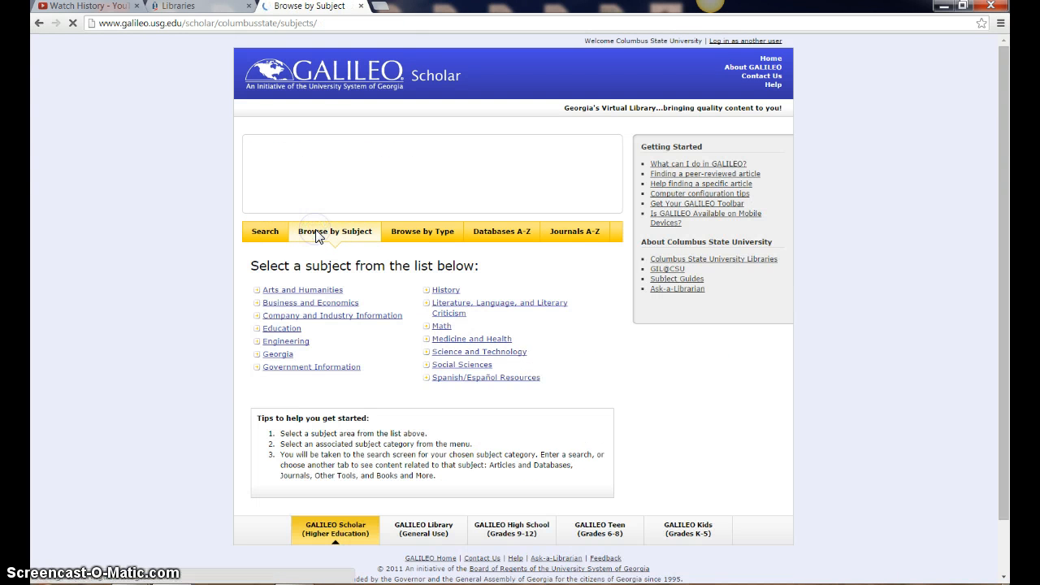
left_click(332, 179)
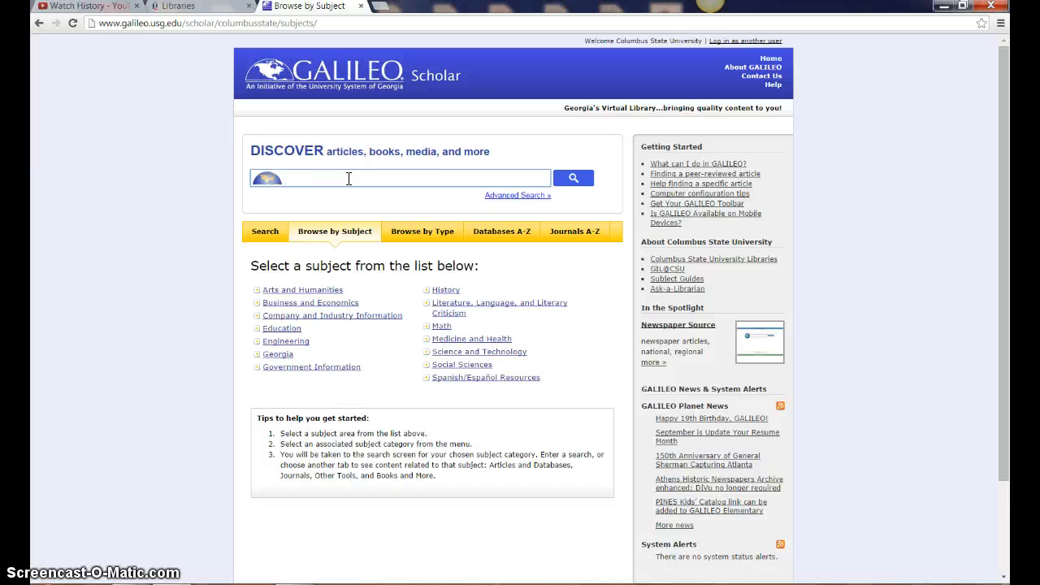
type("revo")
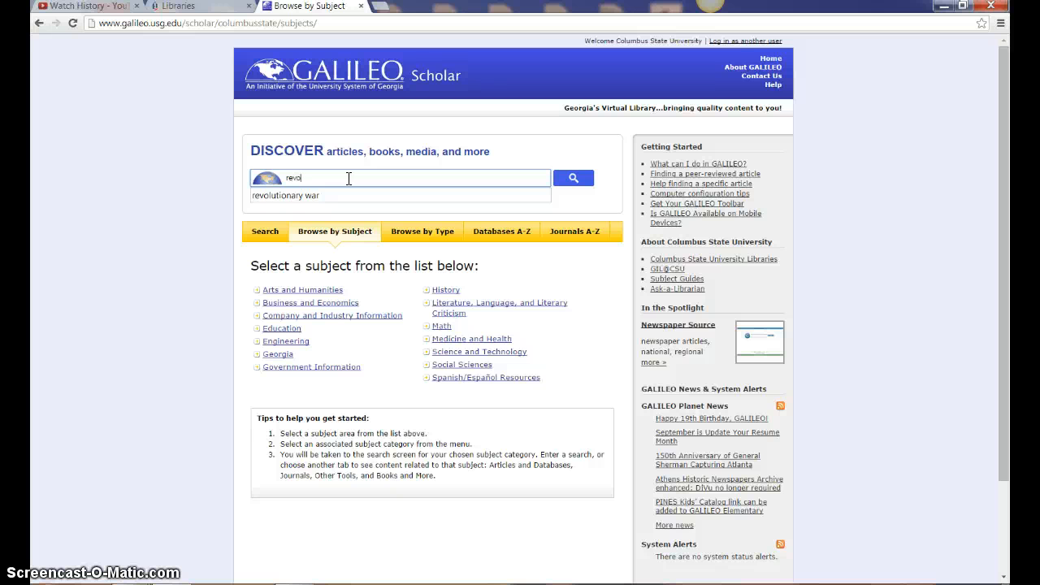
type("lutionary war")
left_click(571, 180)
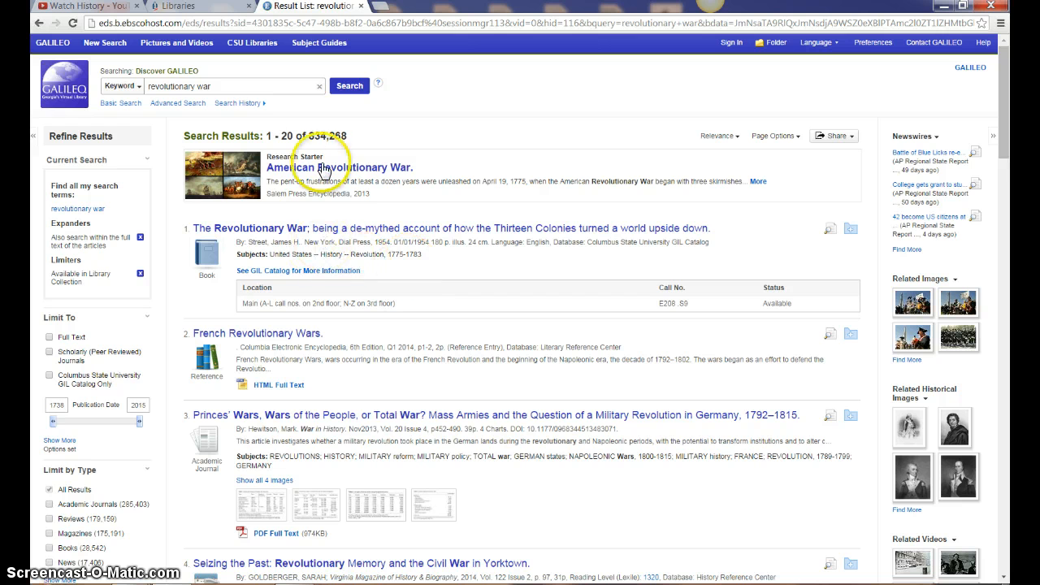
left_click_drag(308, 136, 349, 139)
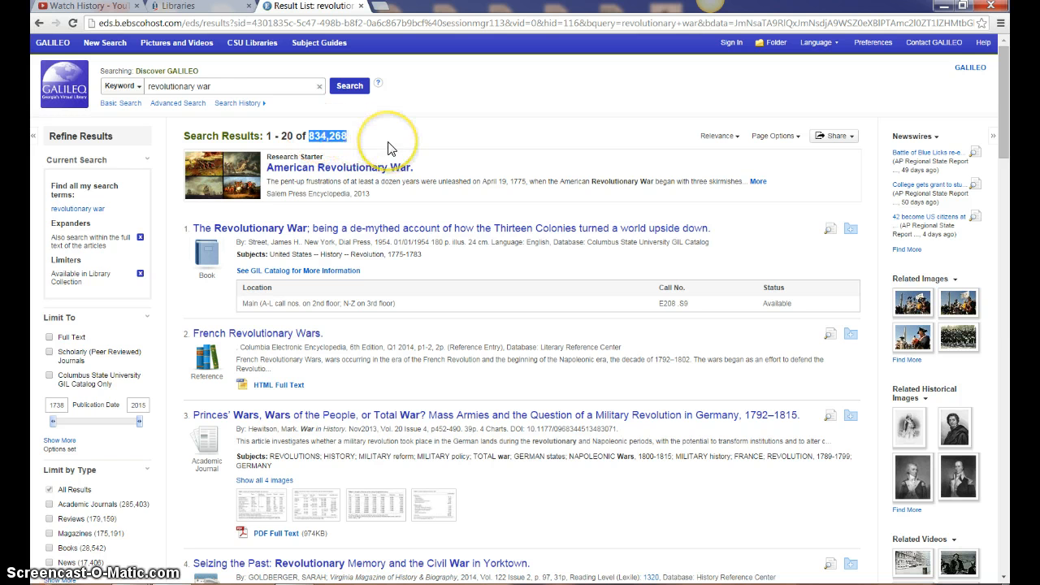
- Narrow the keyword search to "revolutionary war and george washington" and run it
left_click(255, 86)
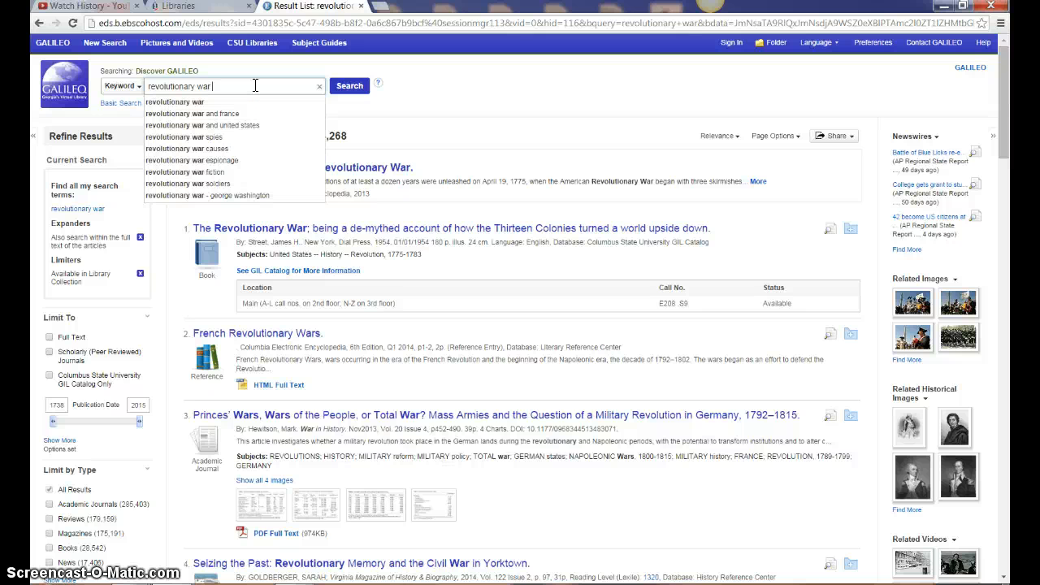
type("and ")
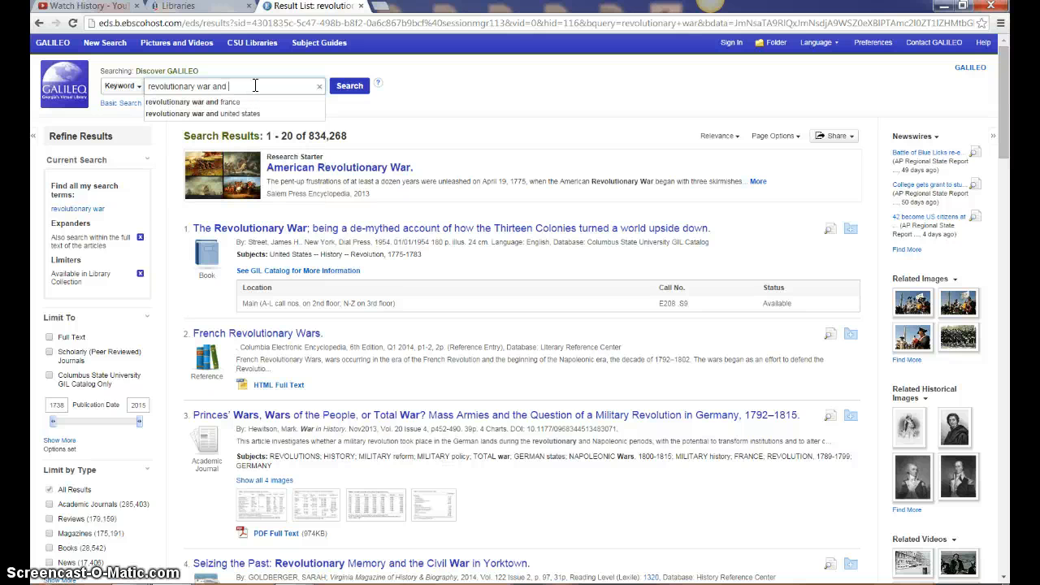
type("george w")
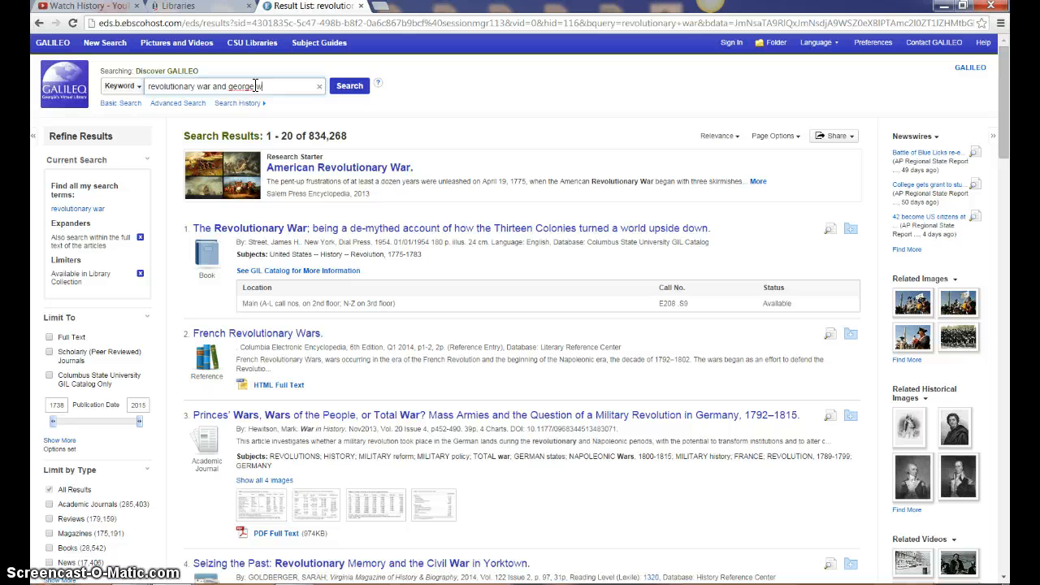
type("ashington")
left_click(360, 87)
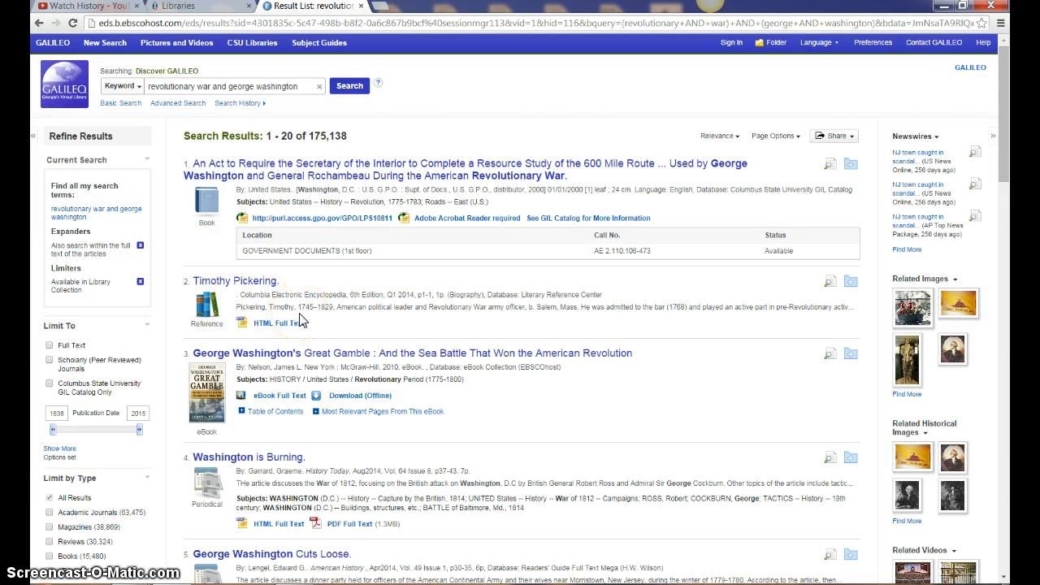
- Examine the newswires and preview the related images, historical images and videos offered alongside the search results
scroll(299, 321, "down", 1)
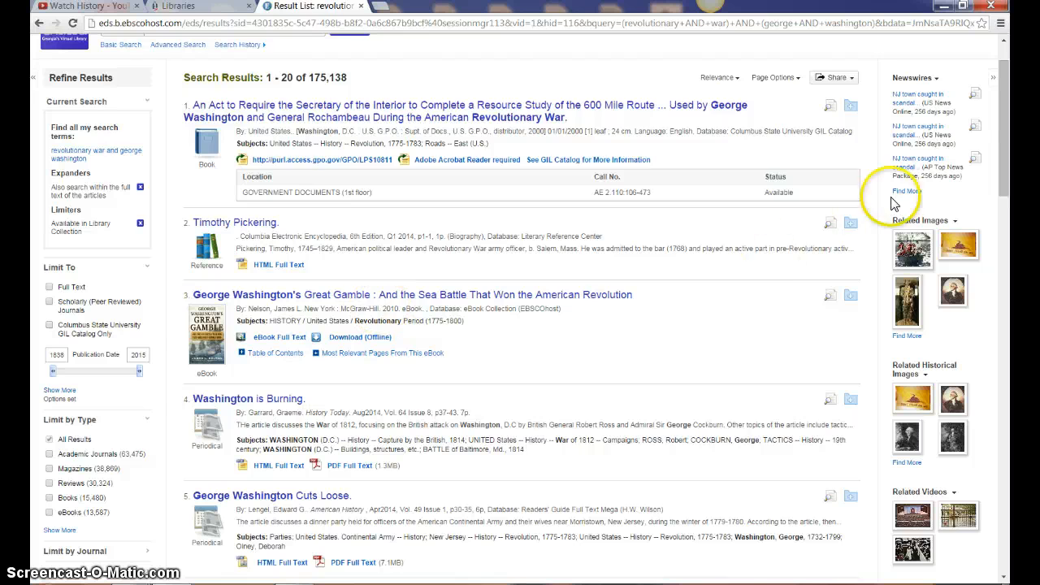
scroll(815, 371, "up", 1)
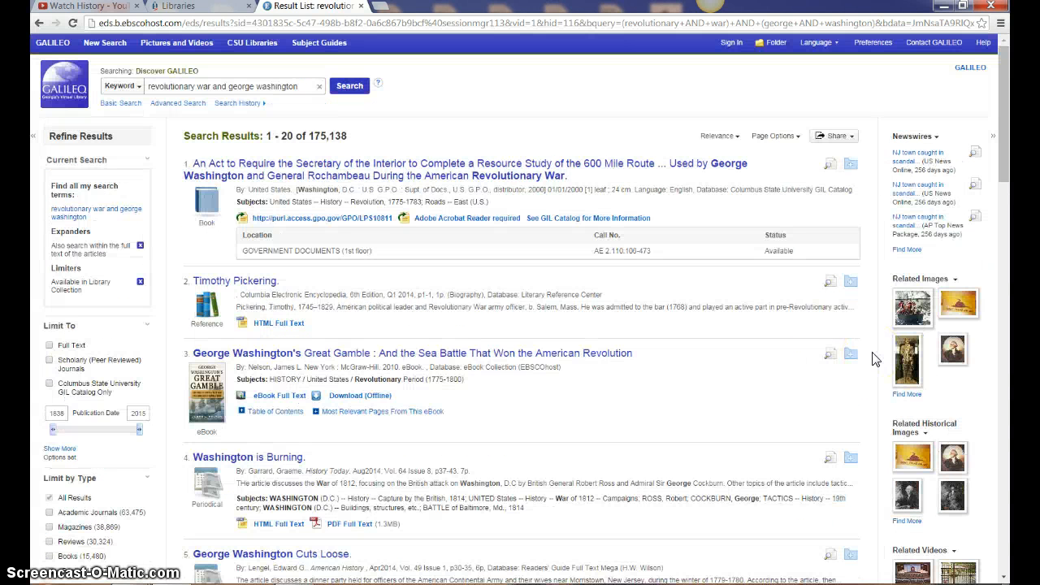
left_click(922, 151)
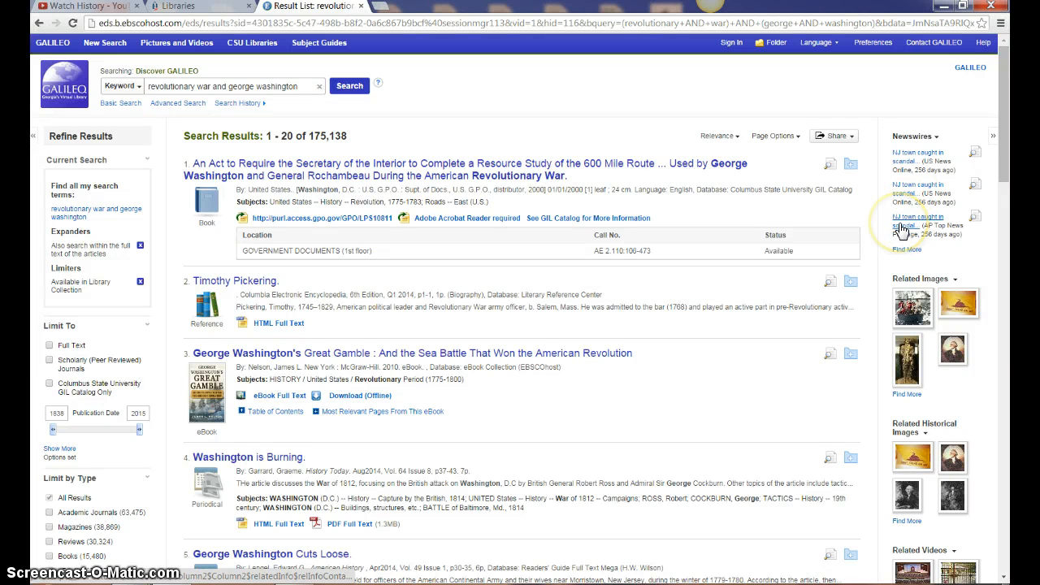
scroll(902, 225, "down", 1)
mouse_move(914, 251)
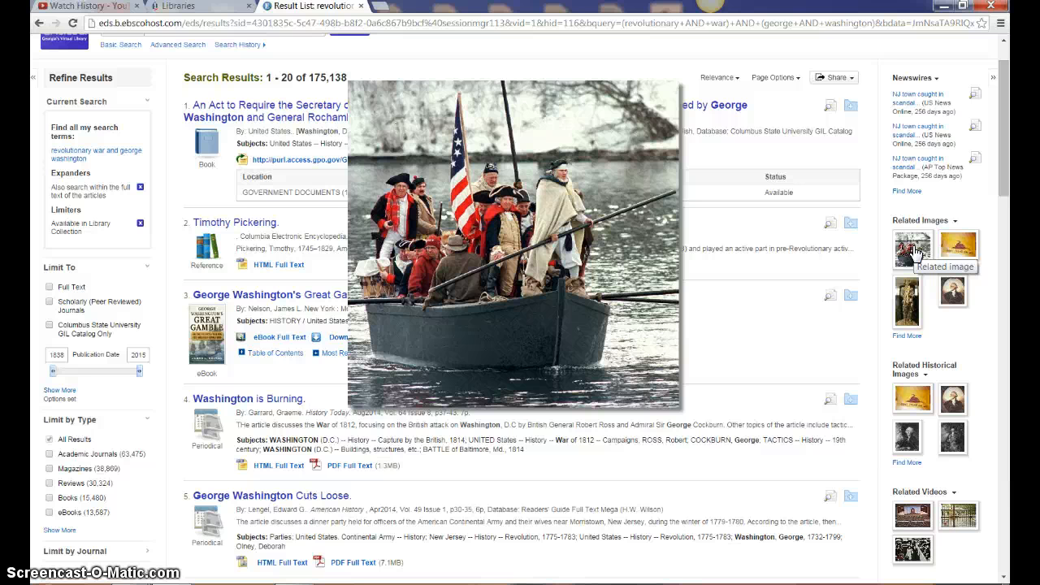
mouse_move(955, 252)
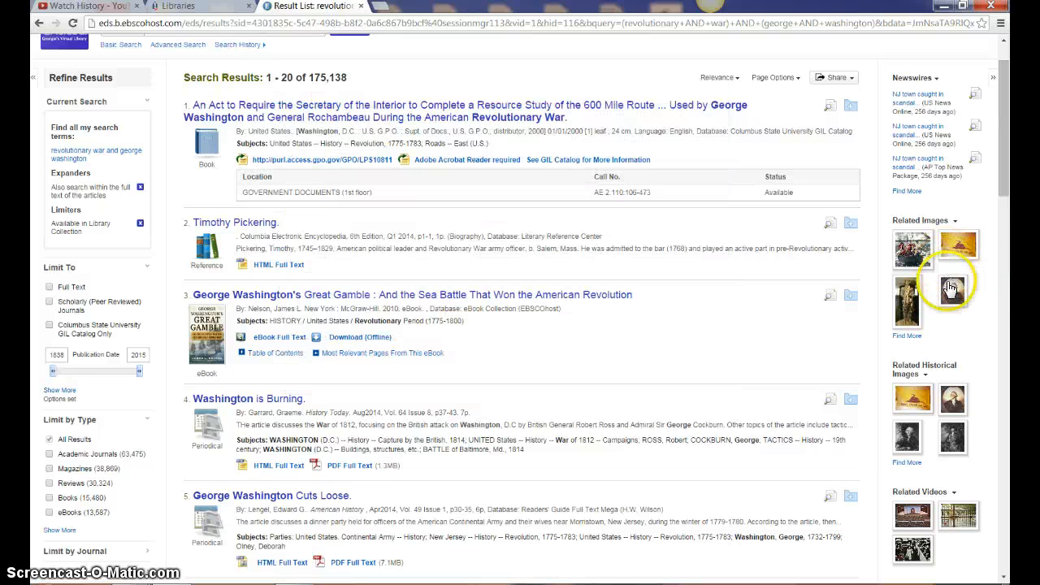
mouse_move(951, 291)
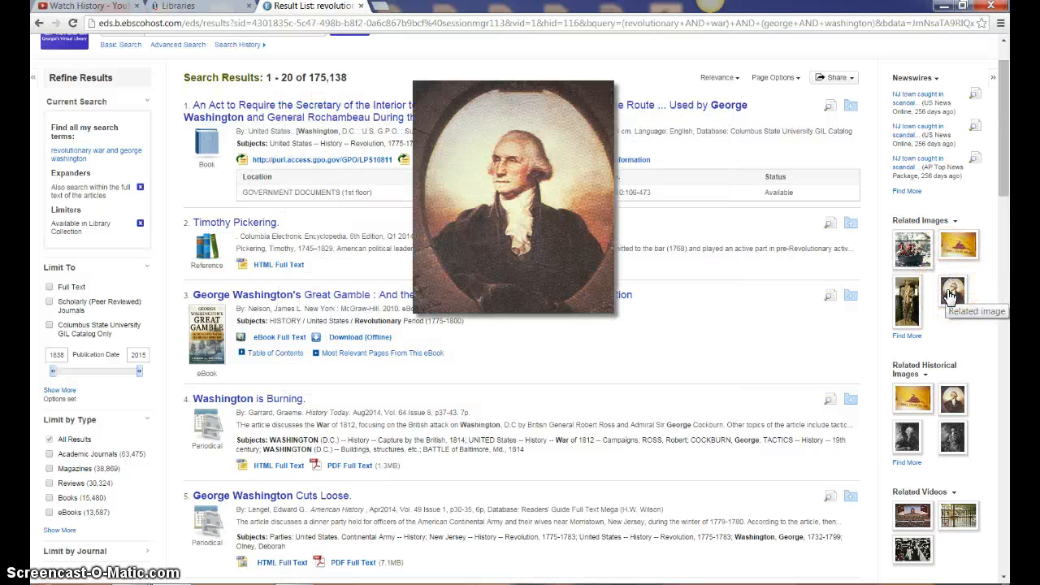
mouse_move(907, 302)
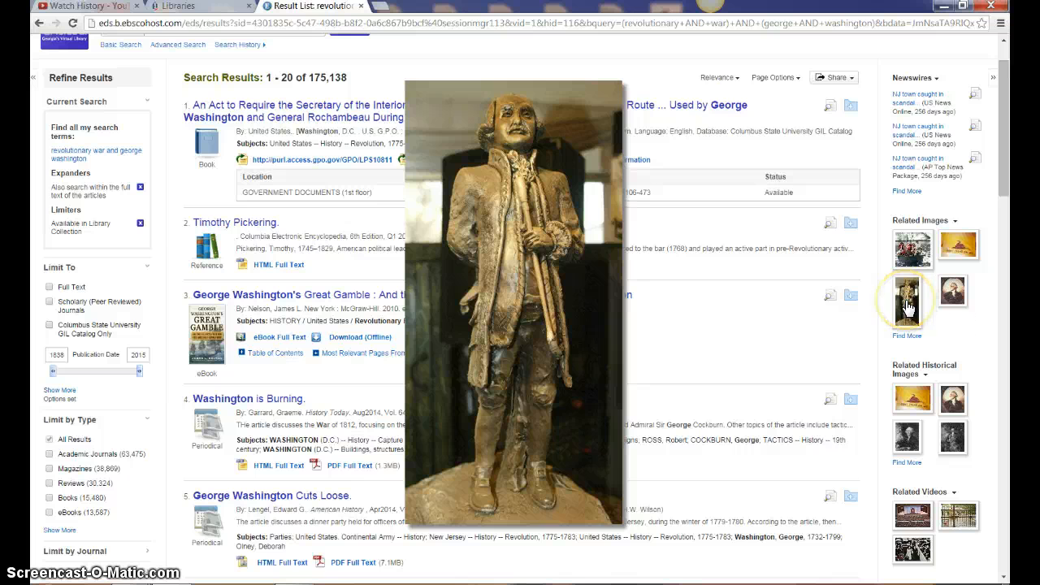
scroll(908, 302, "down", 2)
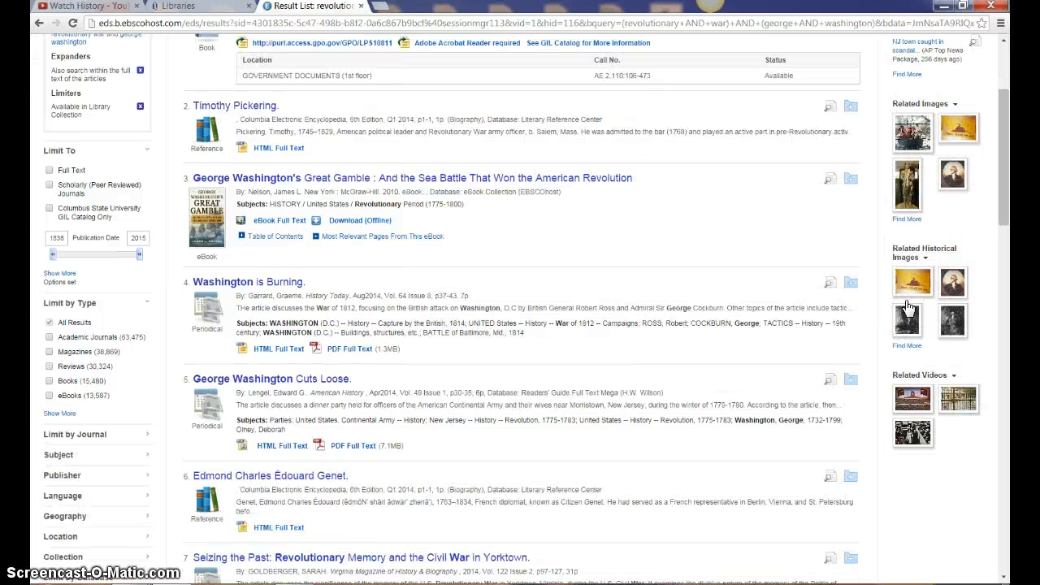
mouse_move(906, 329)
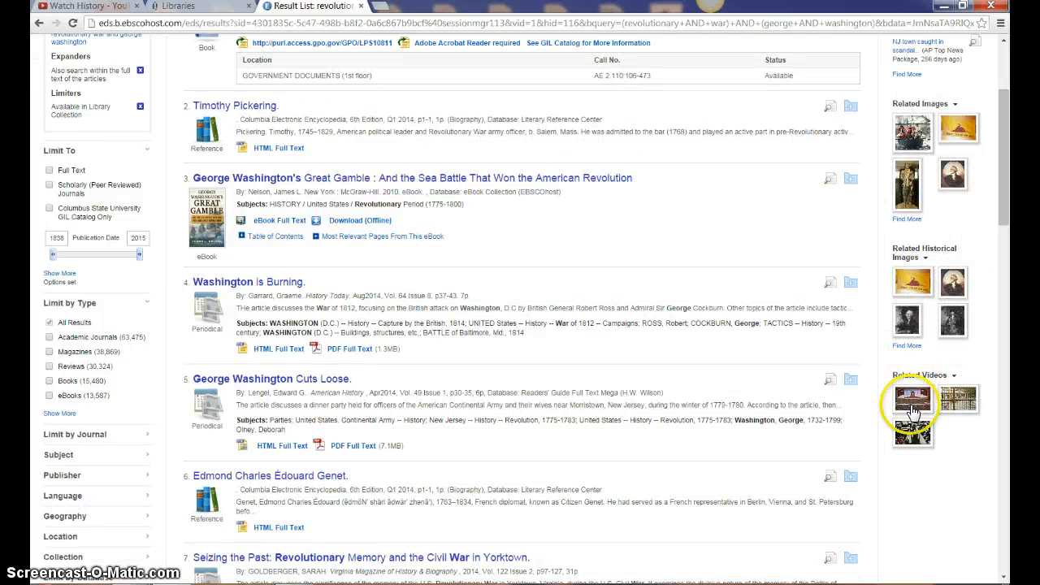
mouse_move(910, 399)
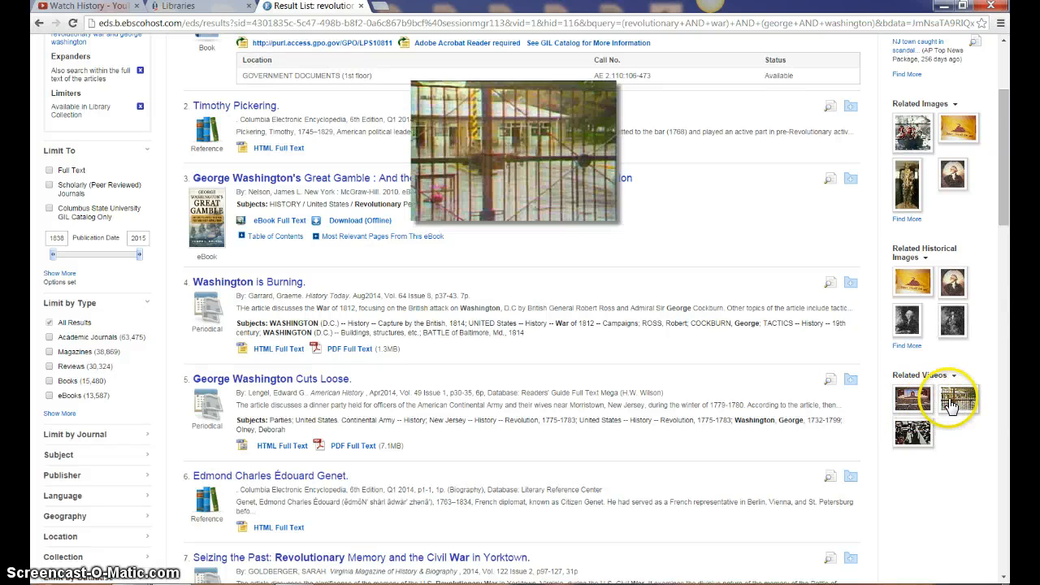
scroll(379, 352, "up", 3)
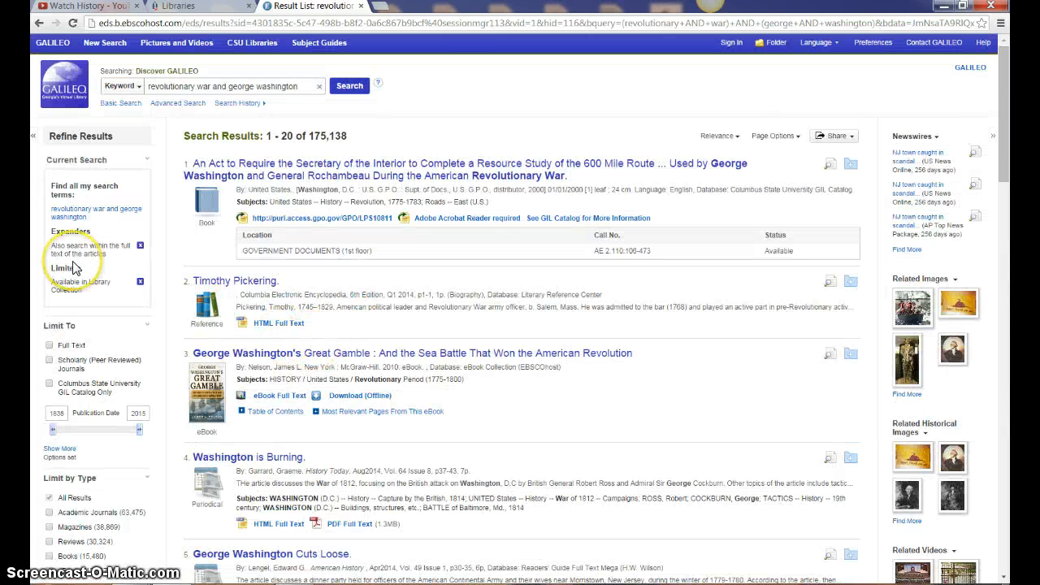
- Review the current search terms, full text, peer-reviewed, publication date and type limiters, and check the source types in the results
scroll(71, 268, "down", 1)
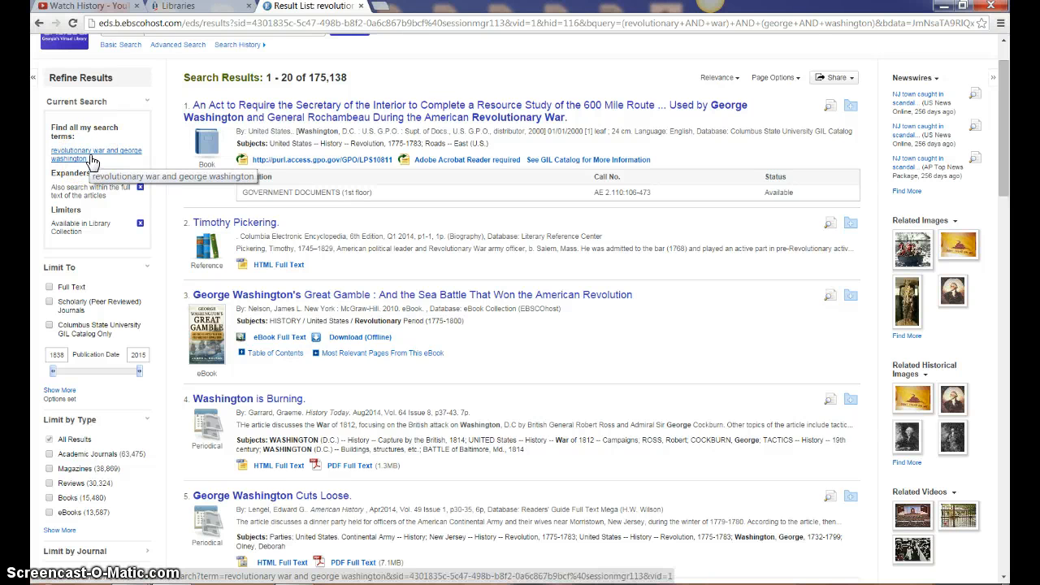
scroll(85, 243, "down", 1)
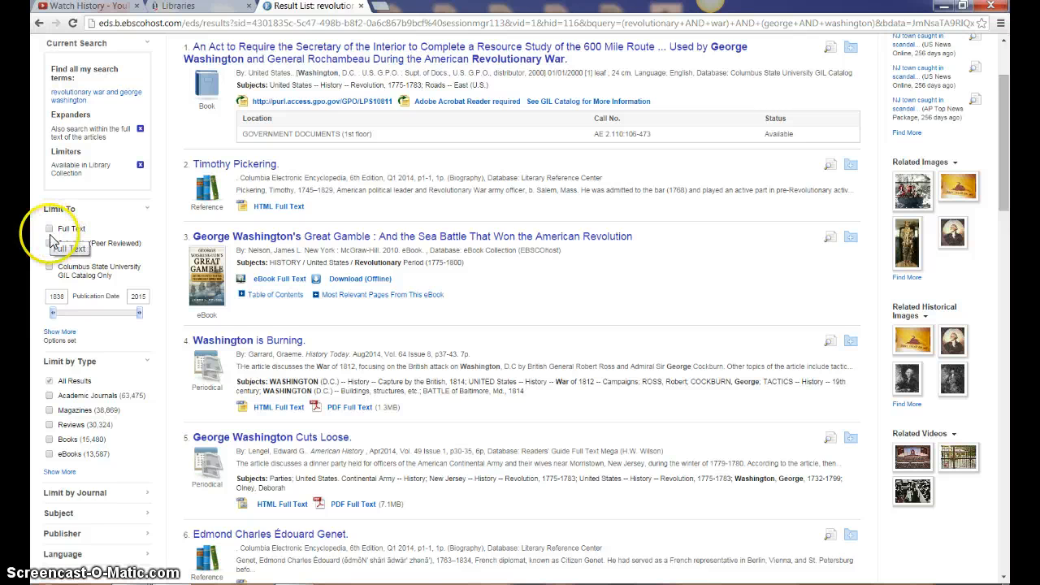
scroll(49, 239, "down", 1)
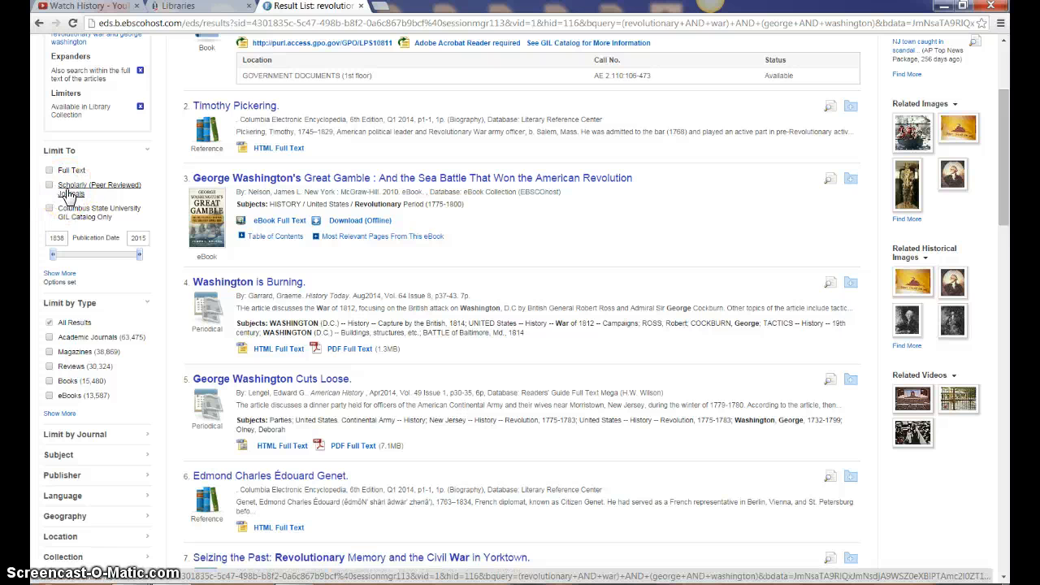
left_click(76, 336)
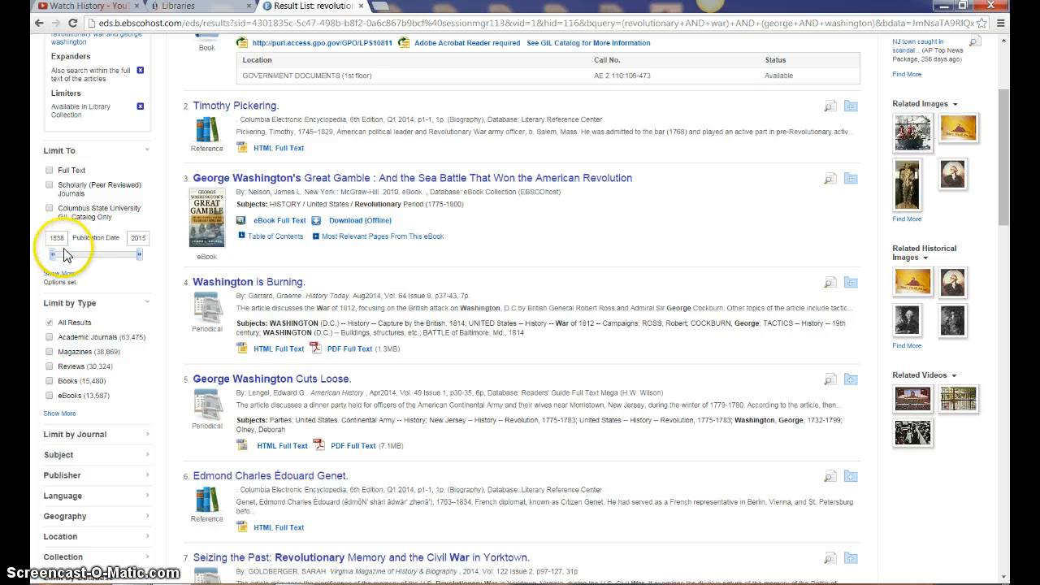
mouse_move(53, 260)
left_mouse_down()
mouse_move(95, 260)
mouse_move(50, 259)
left_mouse_up()
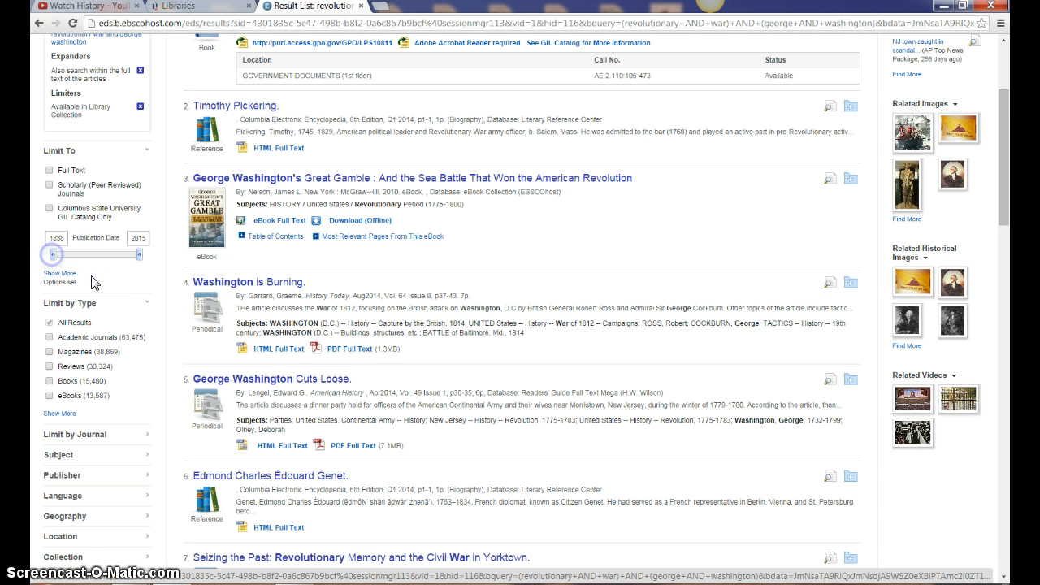
left_click(106, 273)
scroll(225, 376, "up", 3)
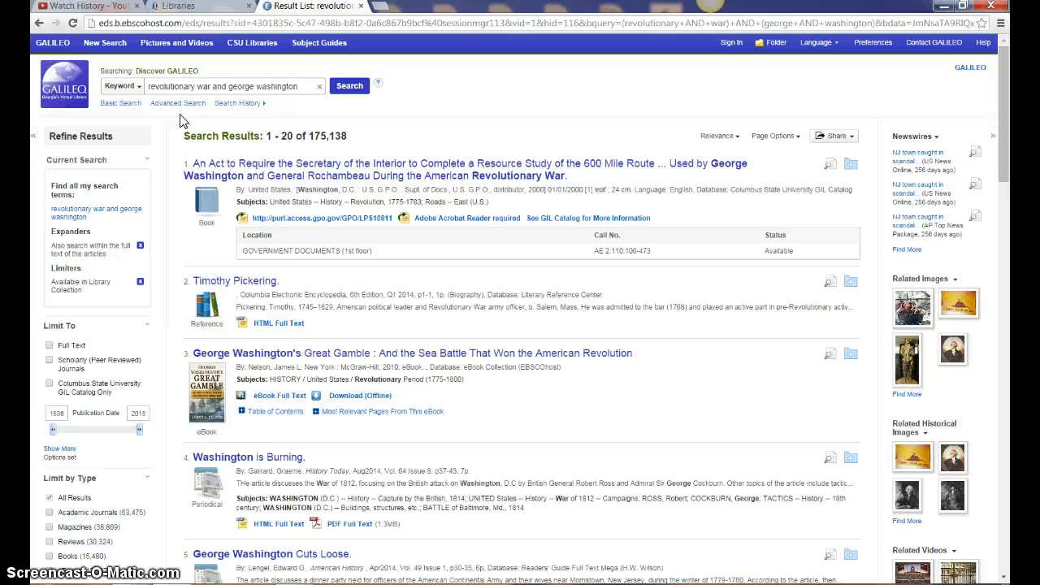
left_click(213, 214)
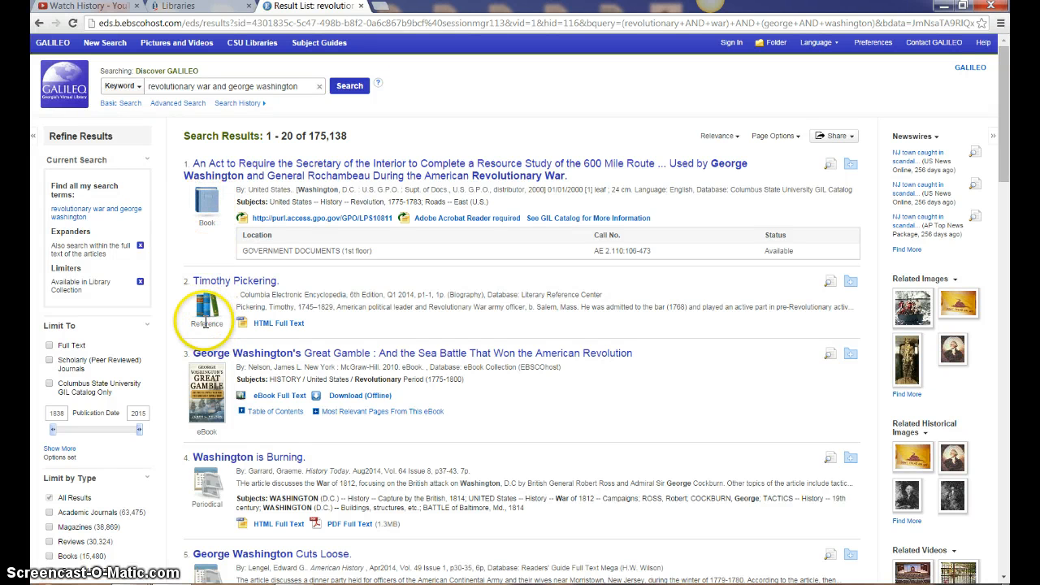
- Check the source types of the first results and highlight the database named in the government document book's record
scroll(205, 337, "down", 1)
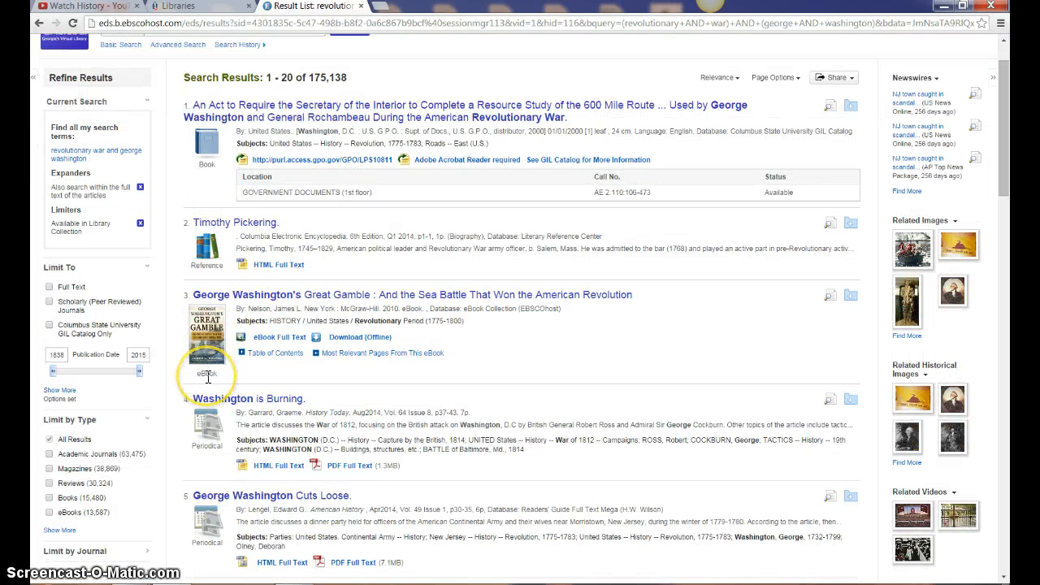
left_click(208, 373)
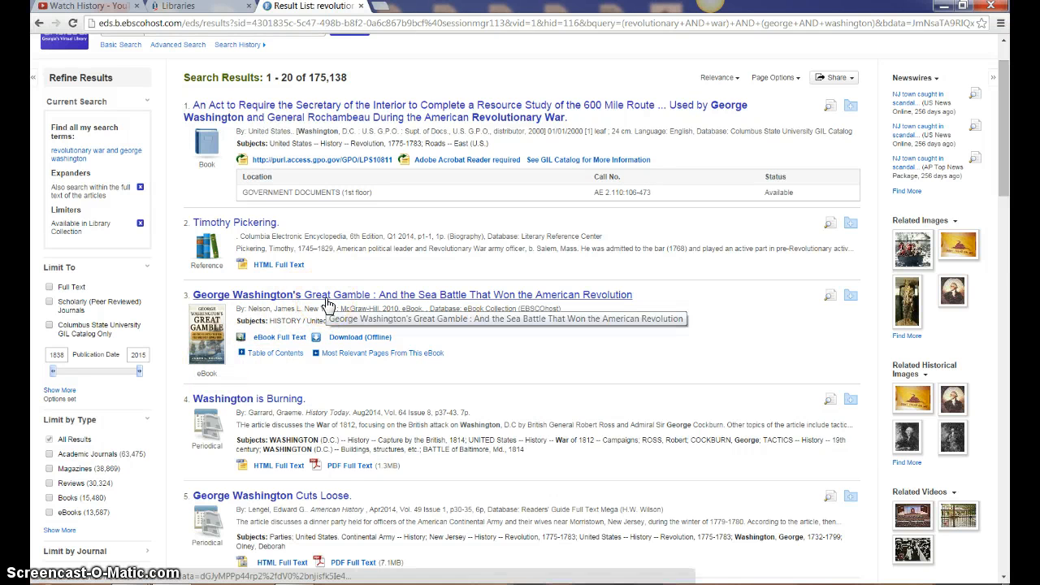
left_click(207, 162)
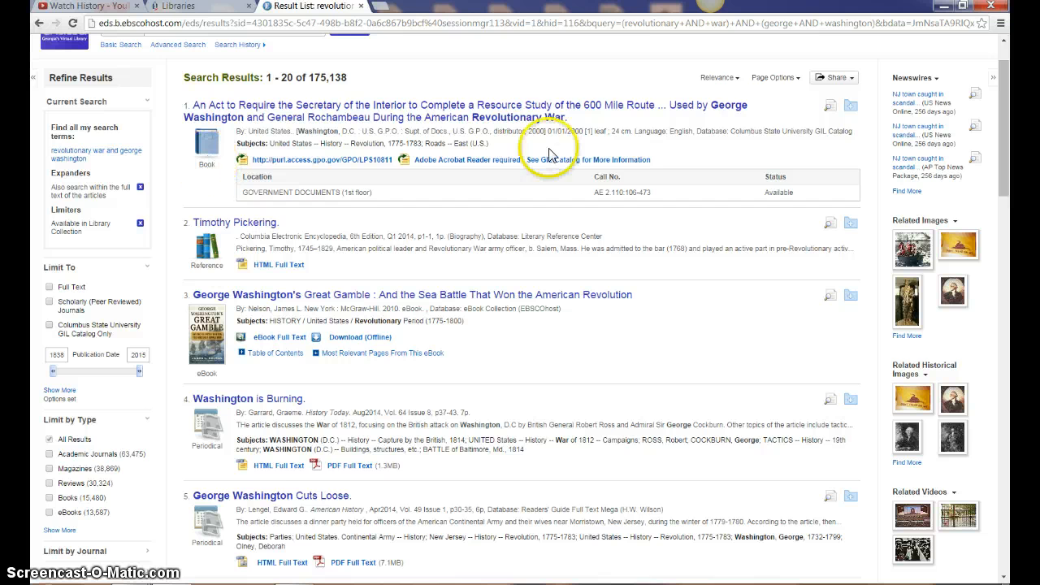
left_click_drag(733, 131, 849, 146)
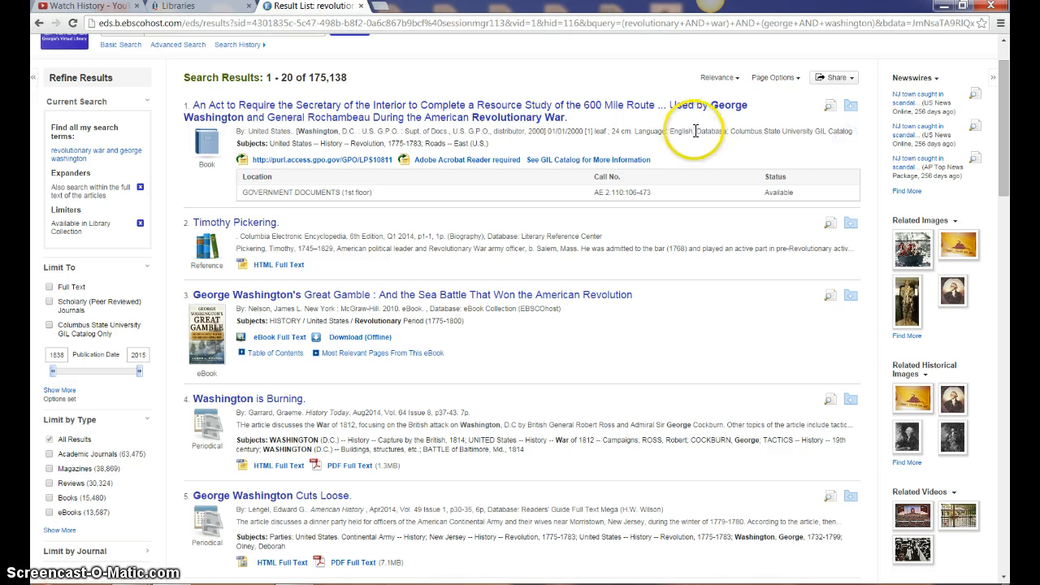
left_click_drag(696, 133, 858, 132)
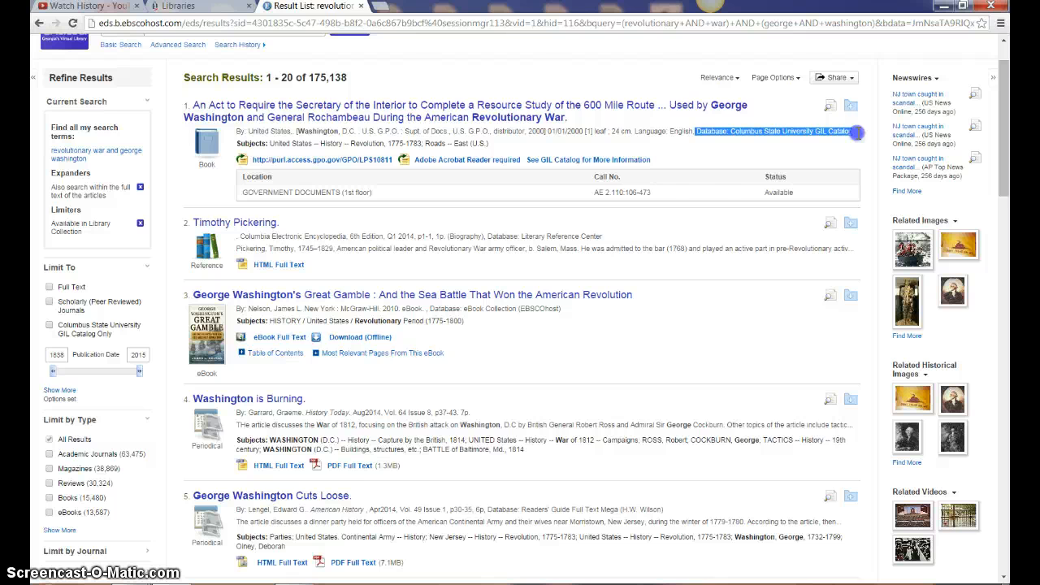
- View the detailed record for "Timothy Pickering", return to the result list and highlight the first result's database name
left_click(690, 217)
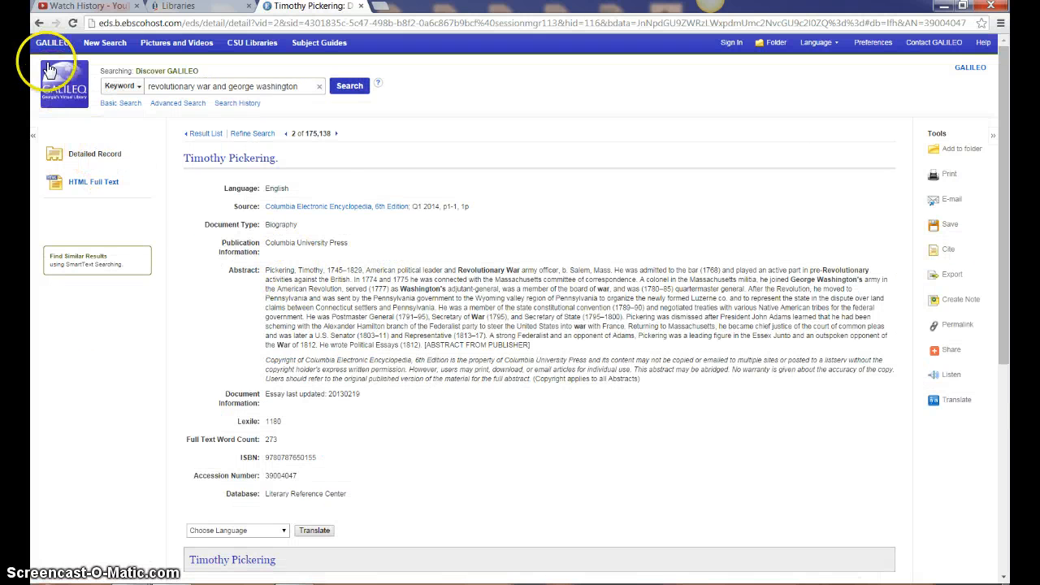
key("alt+Left")
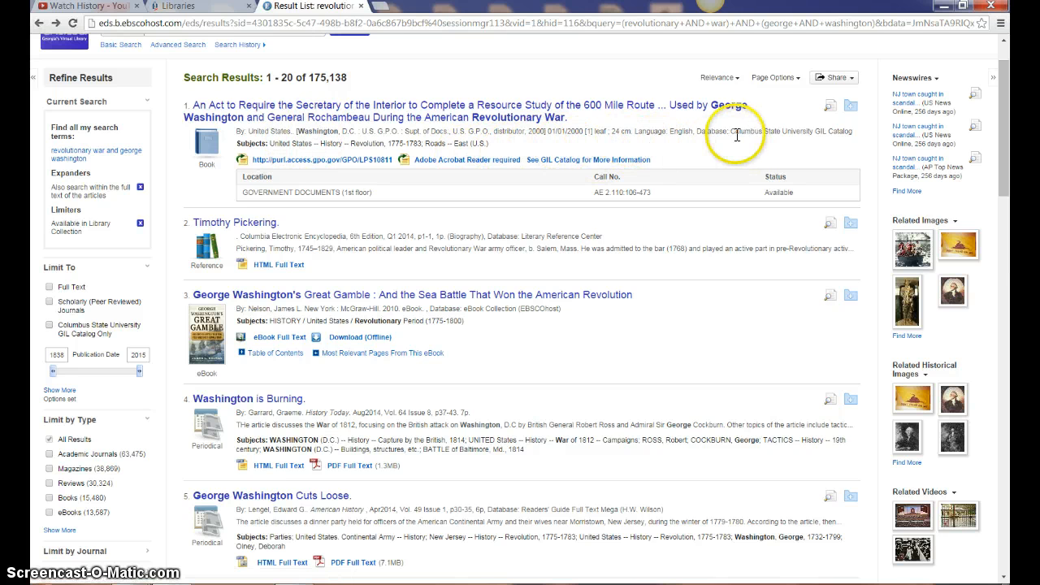
left_click_drag(732, 132, 849, 149)
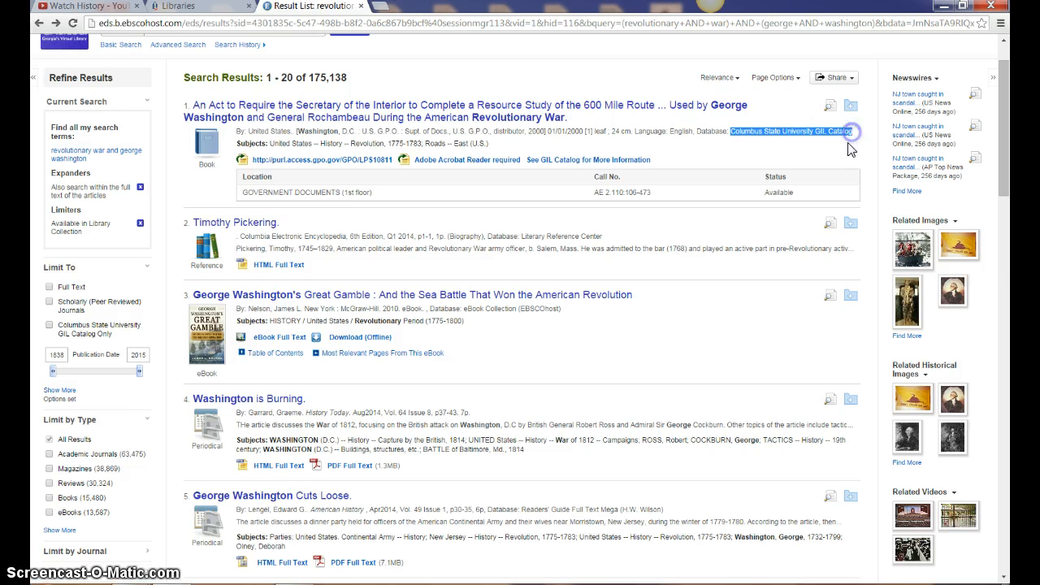
left_click(849, 149)
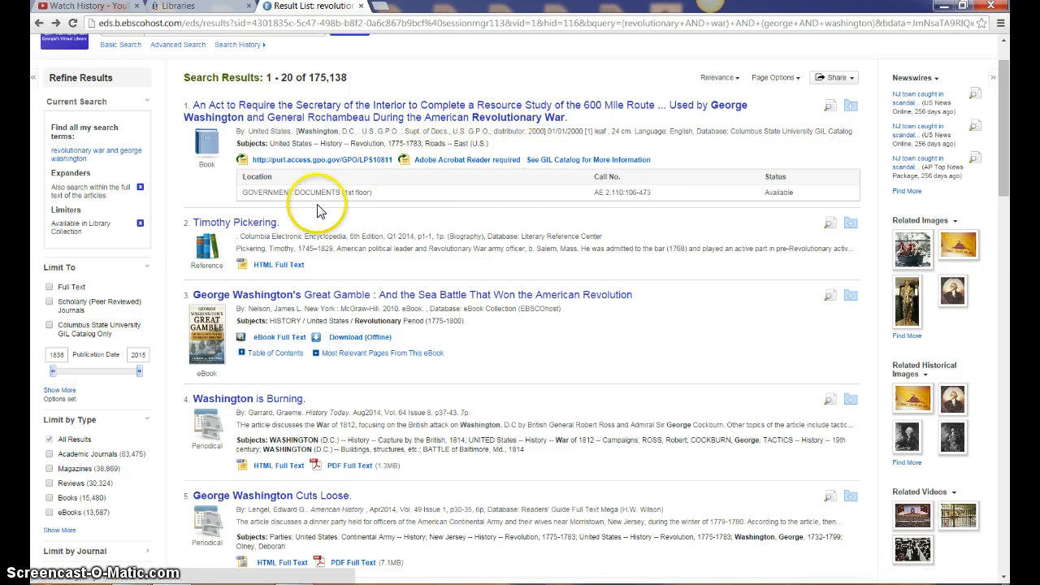
- Examine the source types and the full text, PDF and eBook download options offered throughout the unfiltered result list
scroll(160, 248, "down", 1)
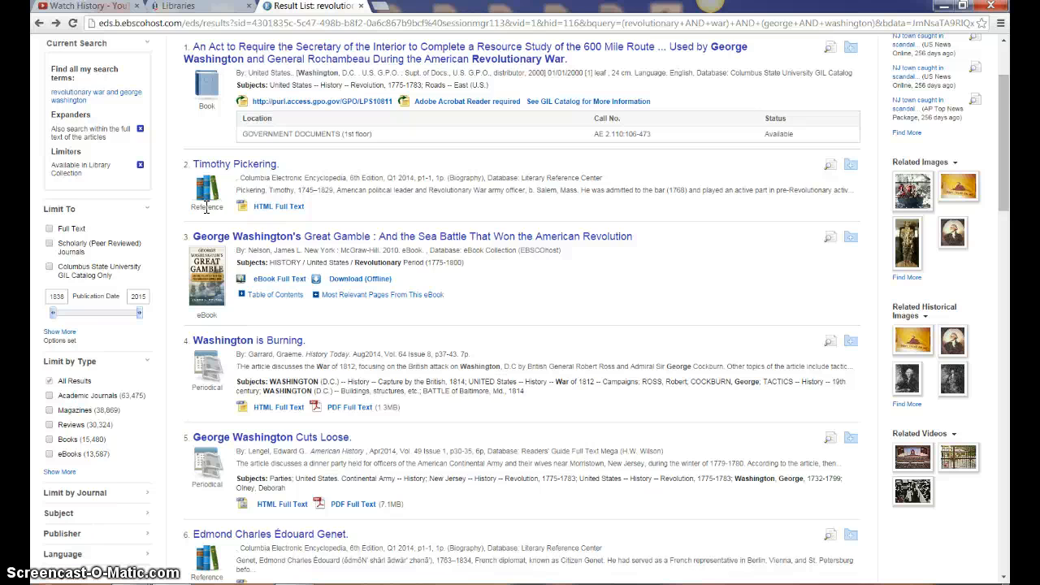
scroll(271, 226, "down", 1)
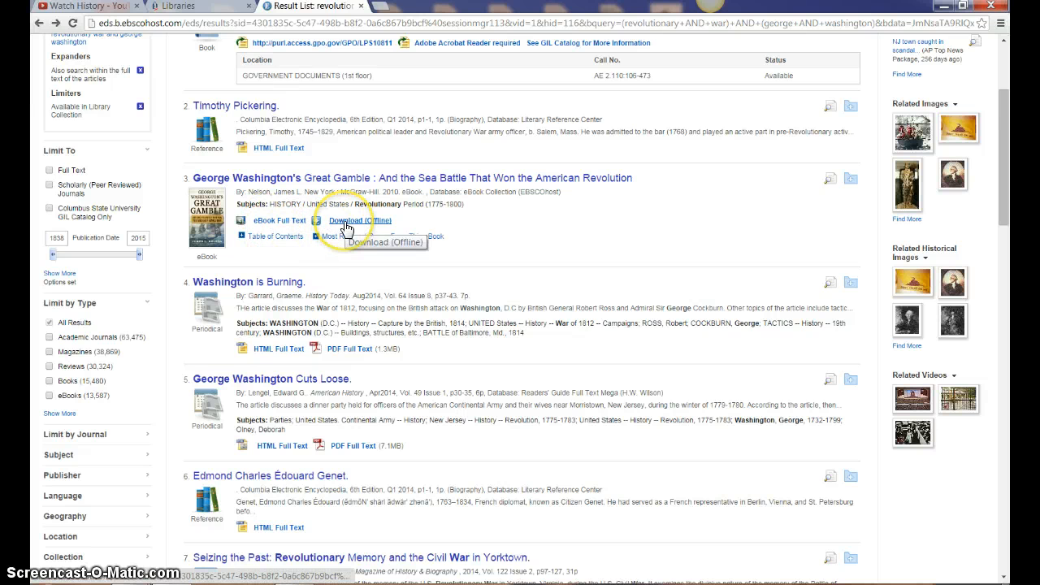
scroll(244, 260, "down", 3)
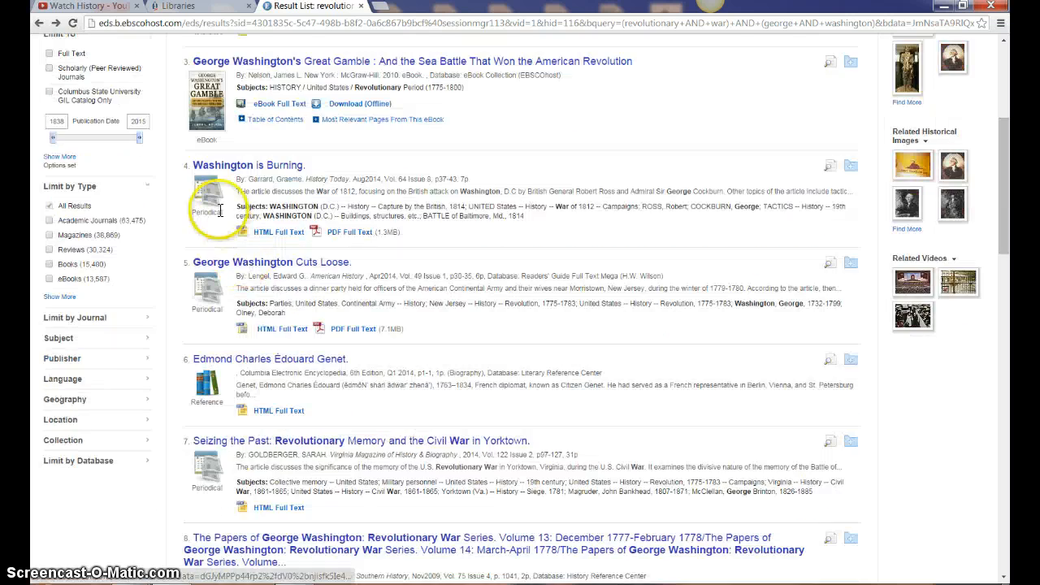
scroll(216, 230, "down", 4)
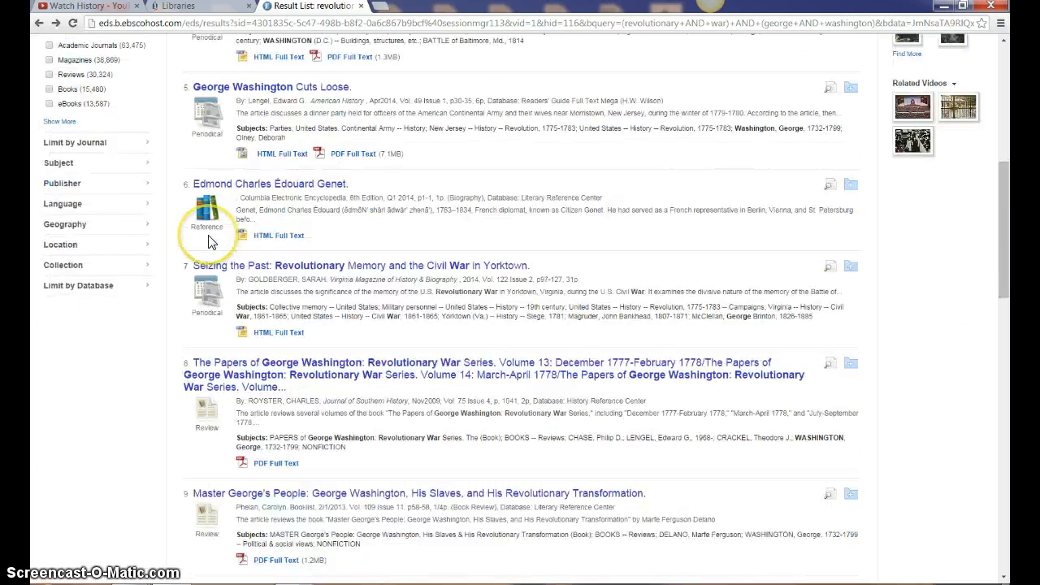
scroll(208, 236, "down", 3)
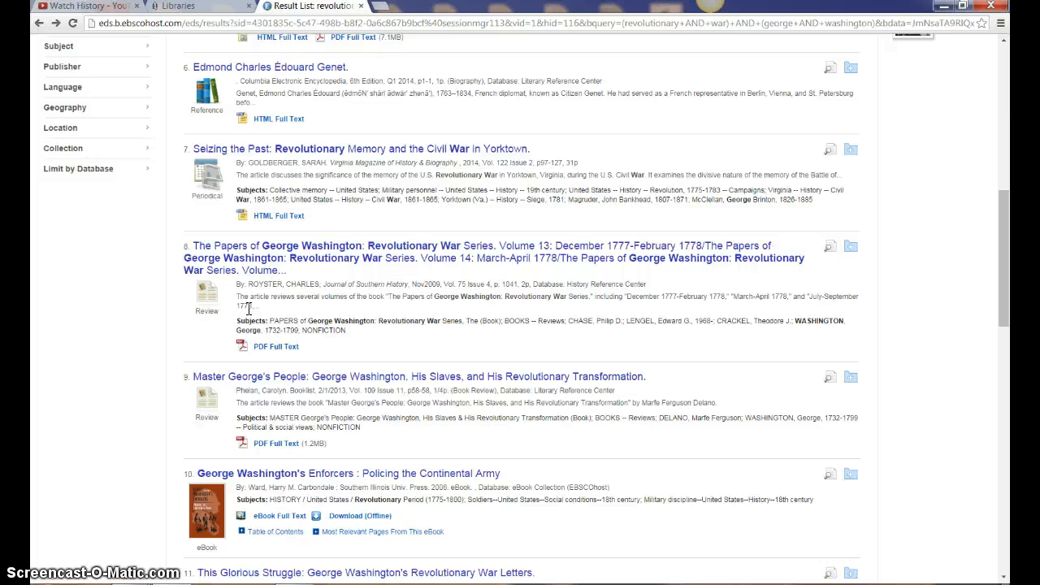
scroll(285, 321, "up", 2)
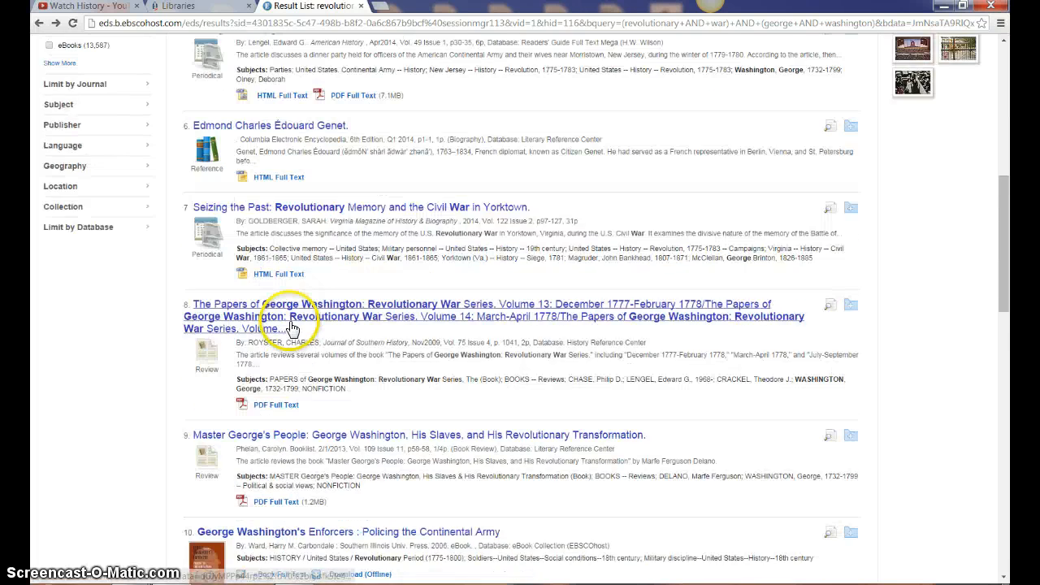
scroll(291, 321, "down", 2)
scroll(290, 320, "up", 5)
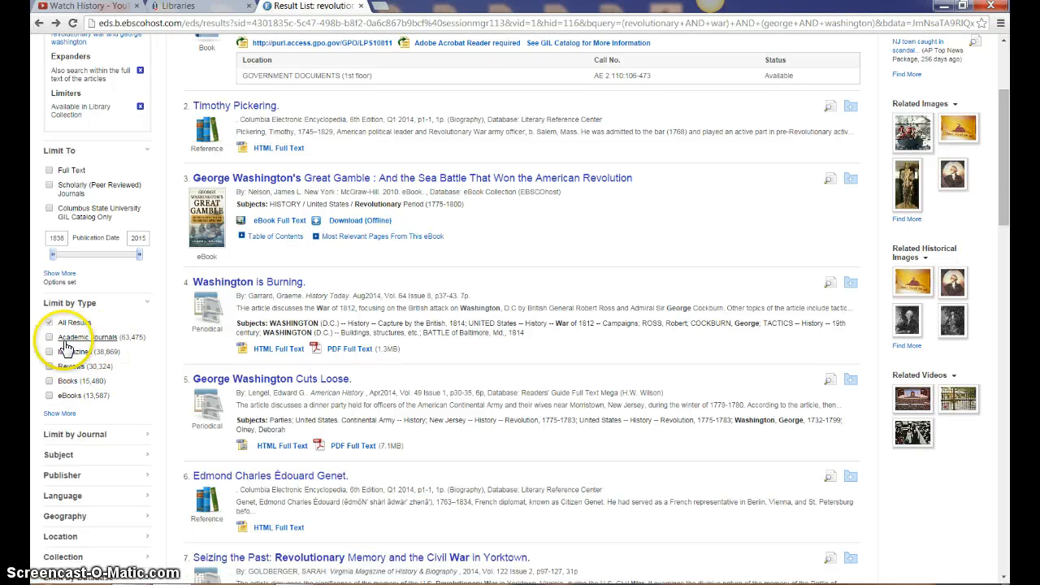
- Limit the search results to Academic Journals, Full Text and Scholarly (Peer Reviewed) Journals
left_click(48, 337)
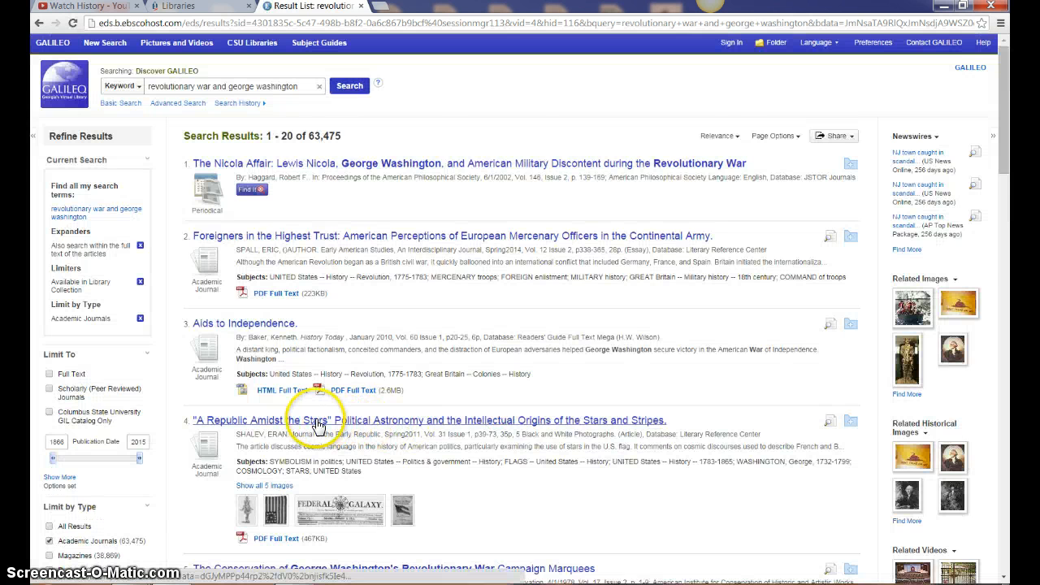
scroll(317, 426, "down", 1)
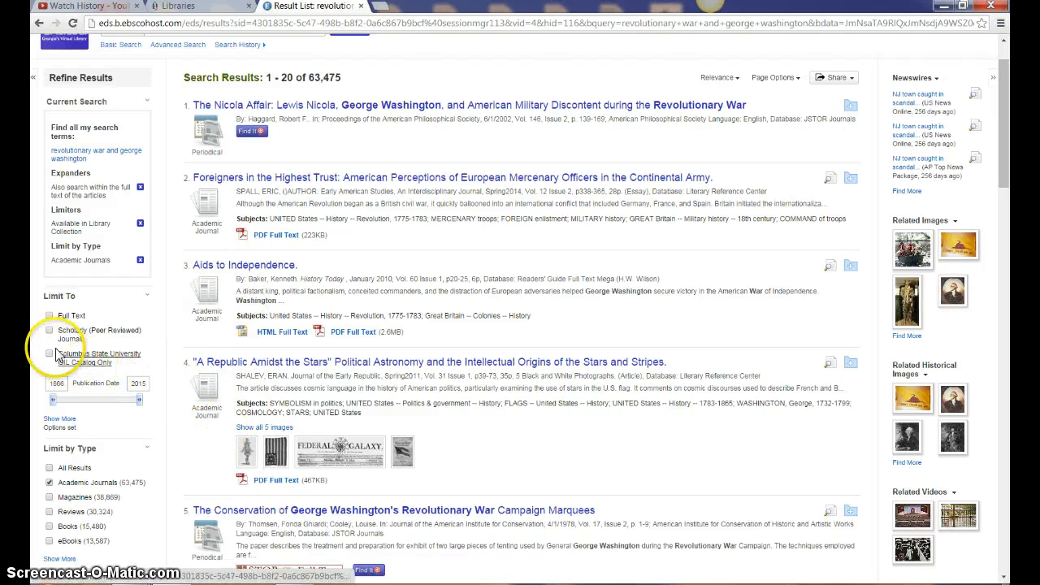
left_click(49, 315)
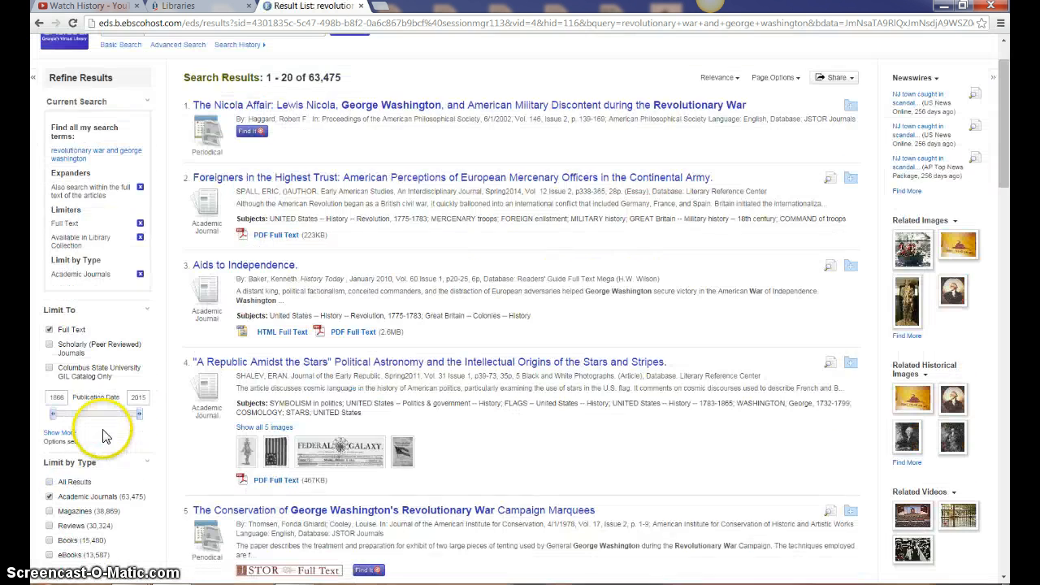
left_click(50, 346)
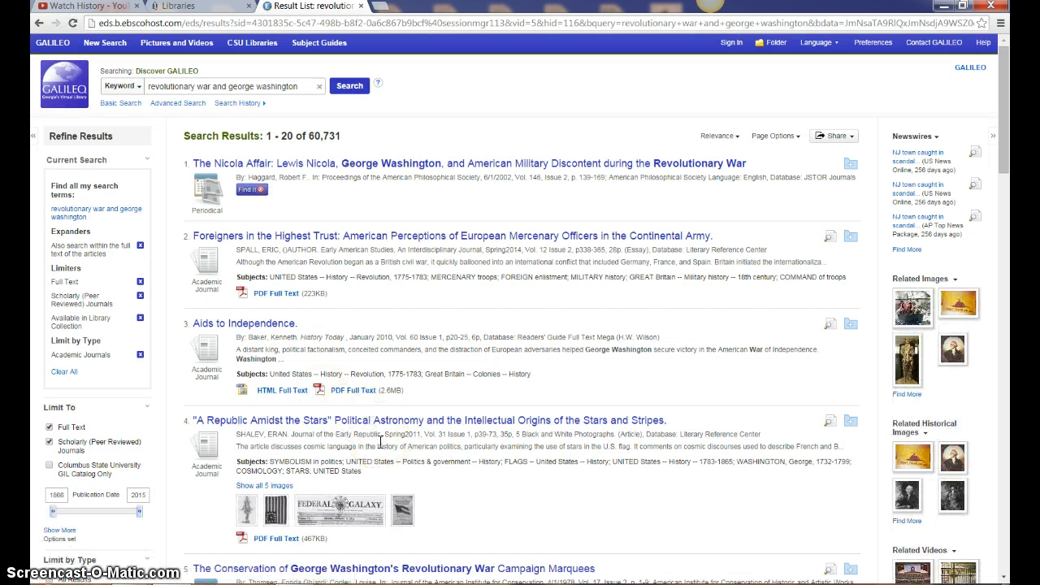
- Review the filtered academic journal results, their full text formats, the applied limiters and the related media
left_click(407, 425)
scroll(408, 425, "down", 3)
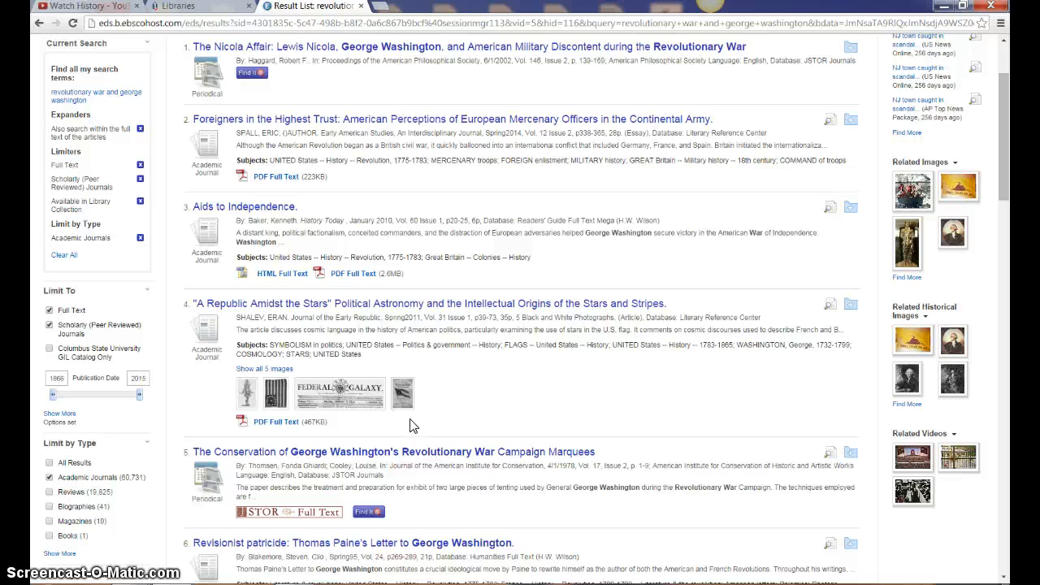
scroll(411, 424, "down", 5)
scroll(410, 418, "up", 6)
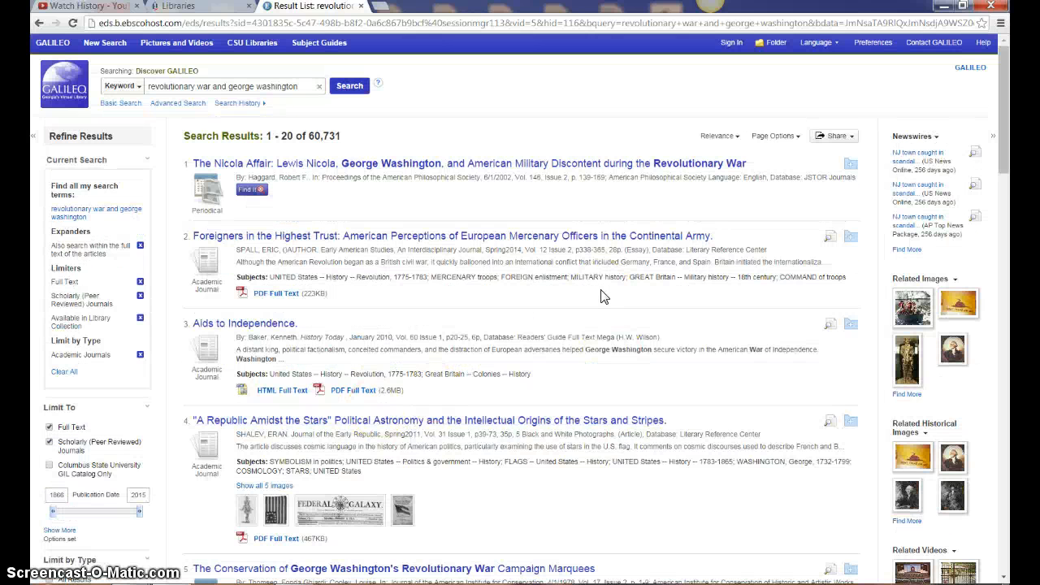
left_click(601, 294)
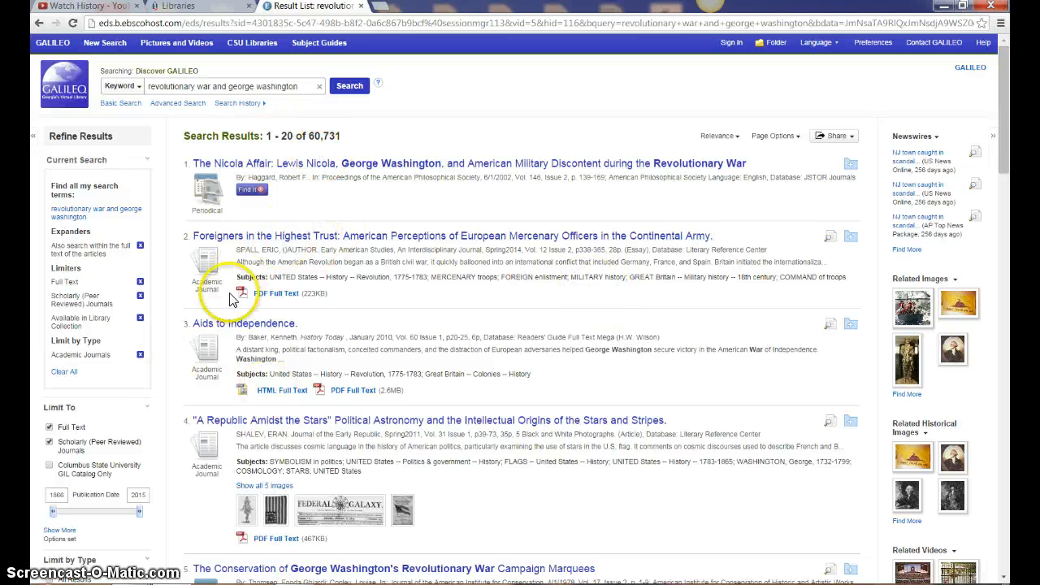
scroll(347, 361, "down", 2)
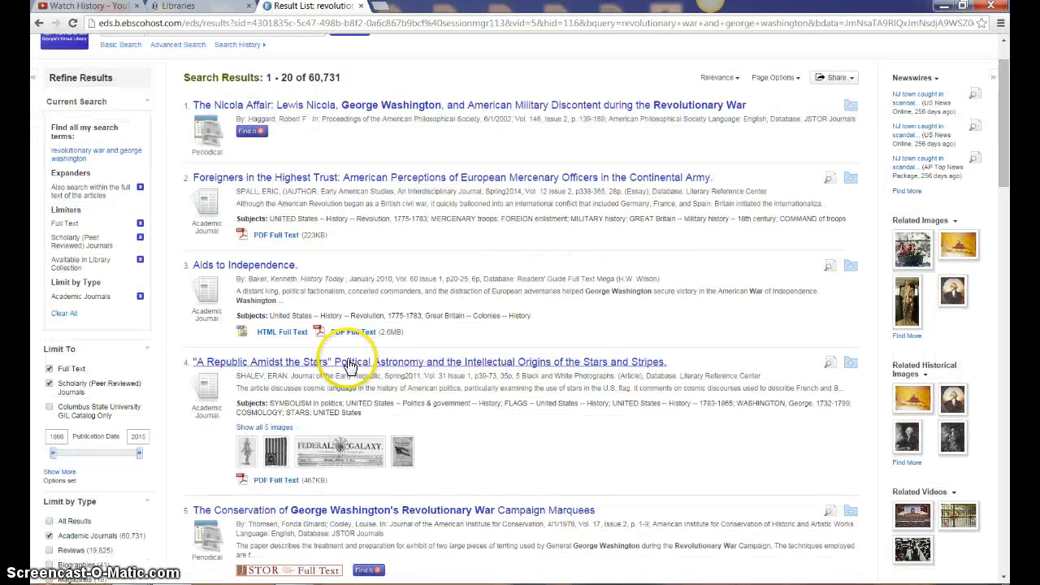
scroll(146, 439, "down", 3)
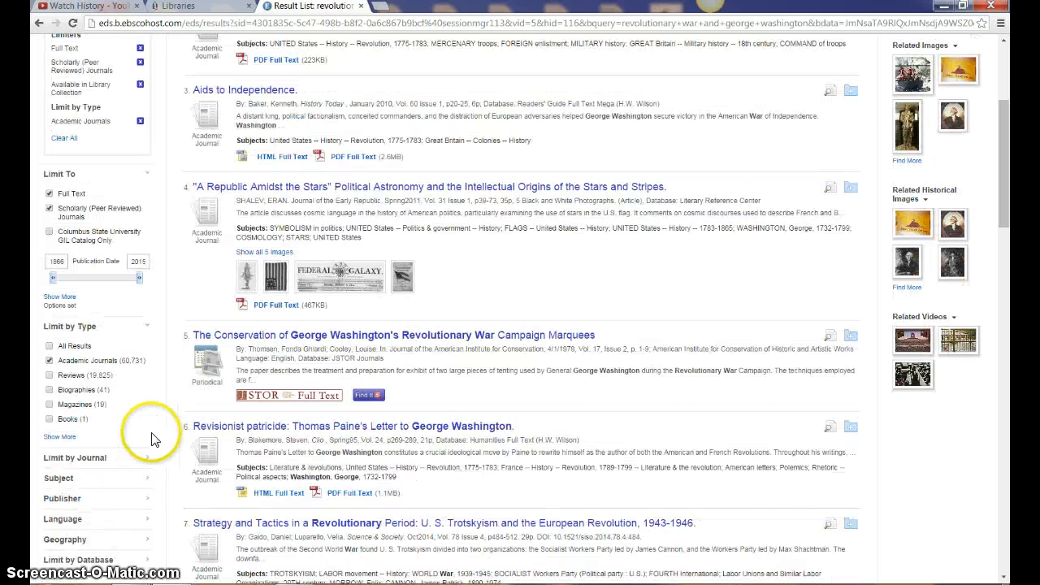
scroll(112, 455, "up", 2)
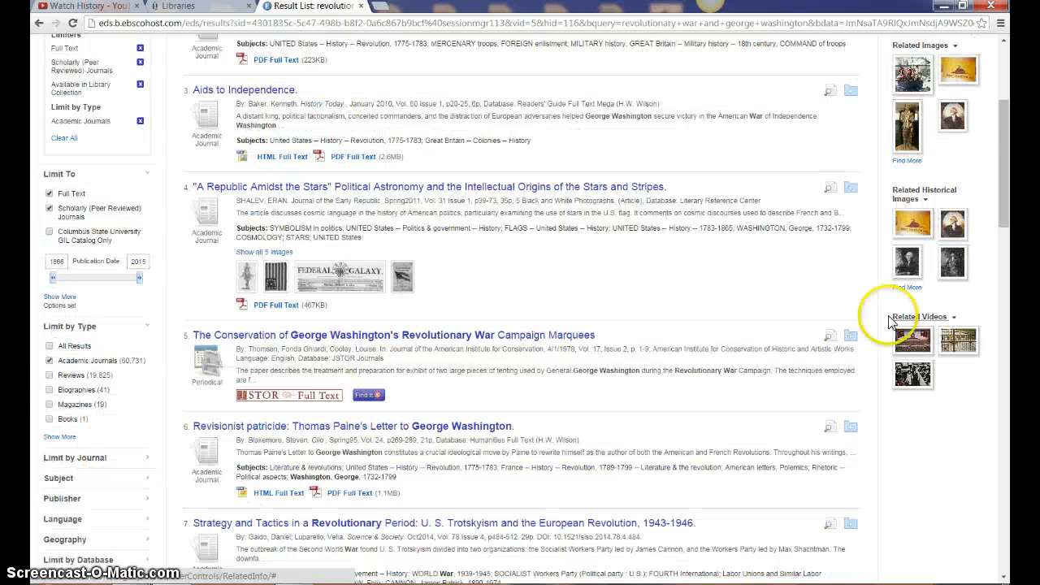
scroll(183, 366, "up", 3)
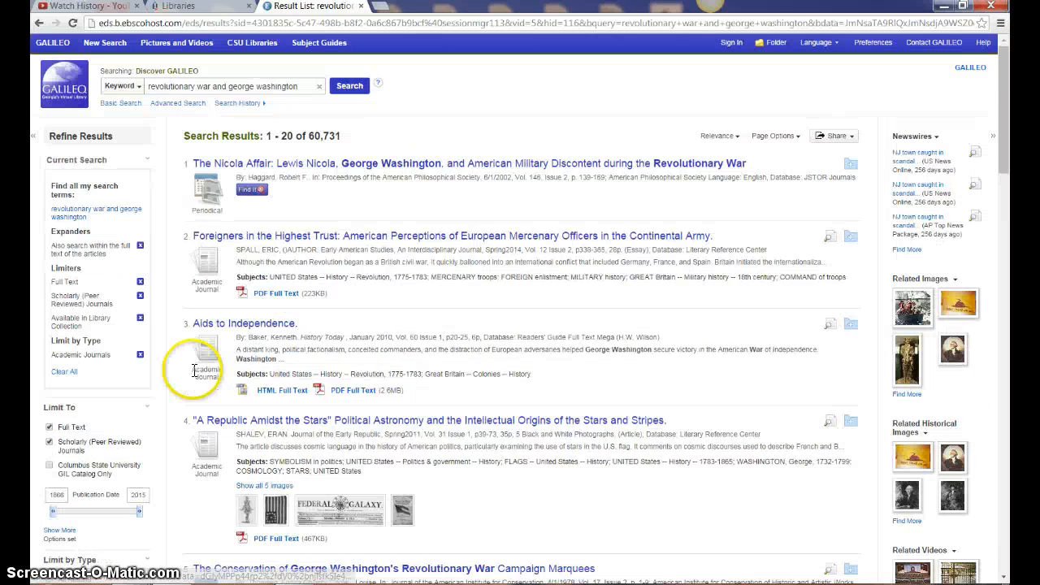
- Open the Journals A-Z finder from the GALILEO start page and set its matching option to Exact match
left_click(41, 47)
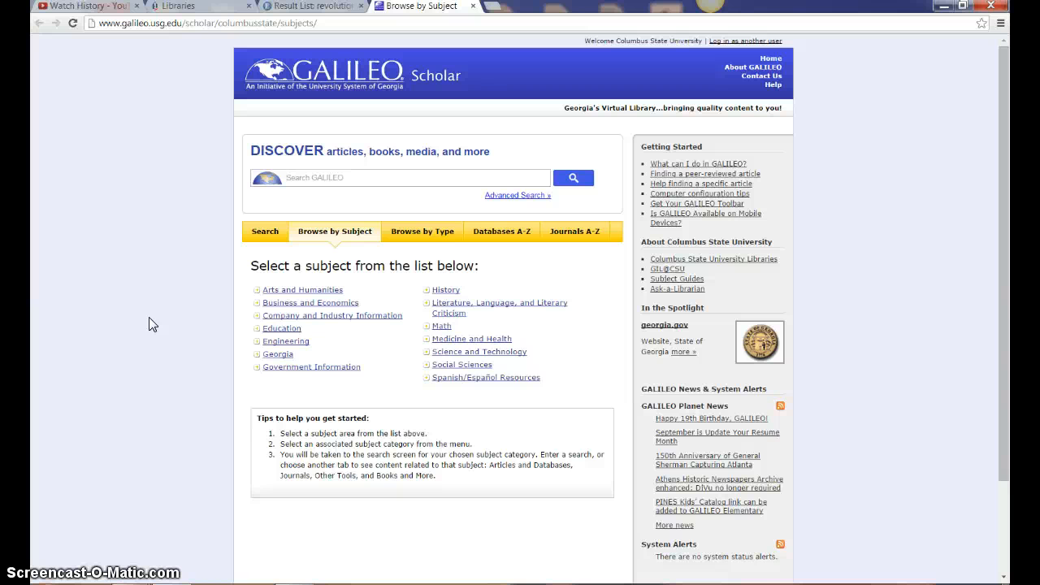
left_click(575, 236)
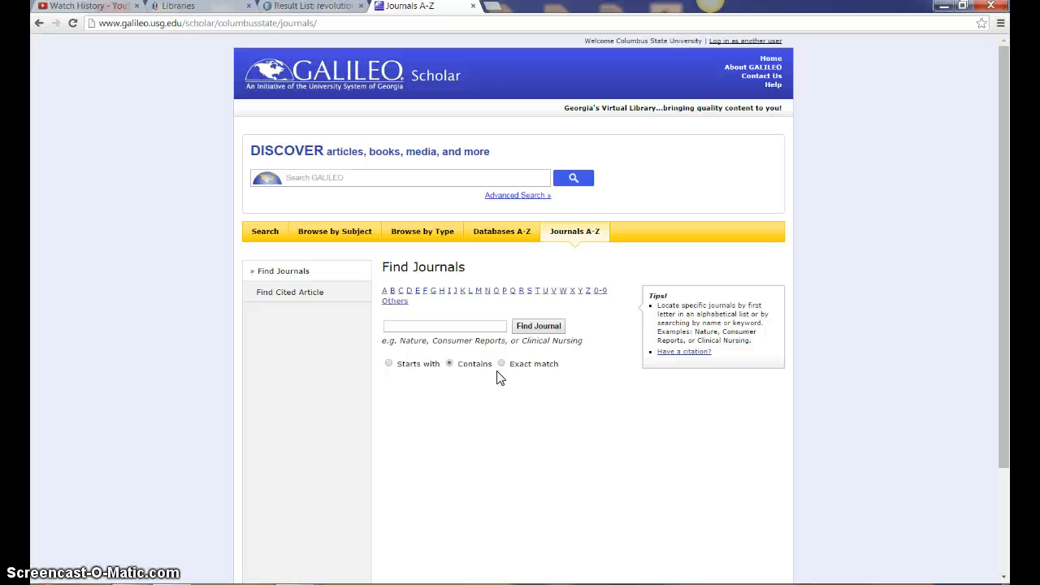
left_click(501, 371)
left_click(502, 364)
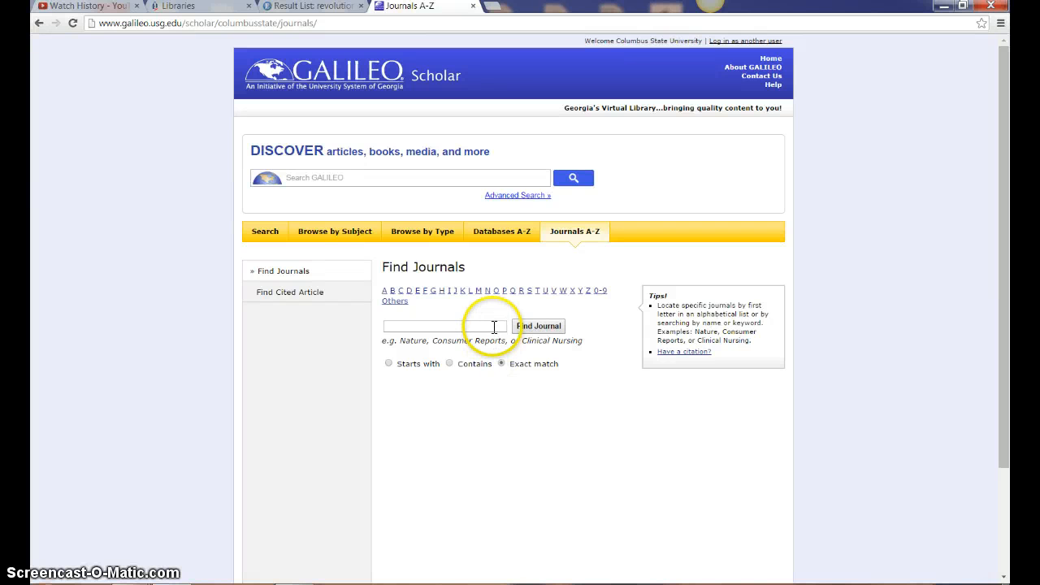
- Find the journal "journal of popular culture" and open its full-text options in Find It @ GALILEO
left_click(492, 325)
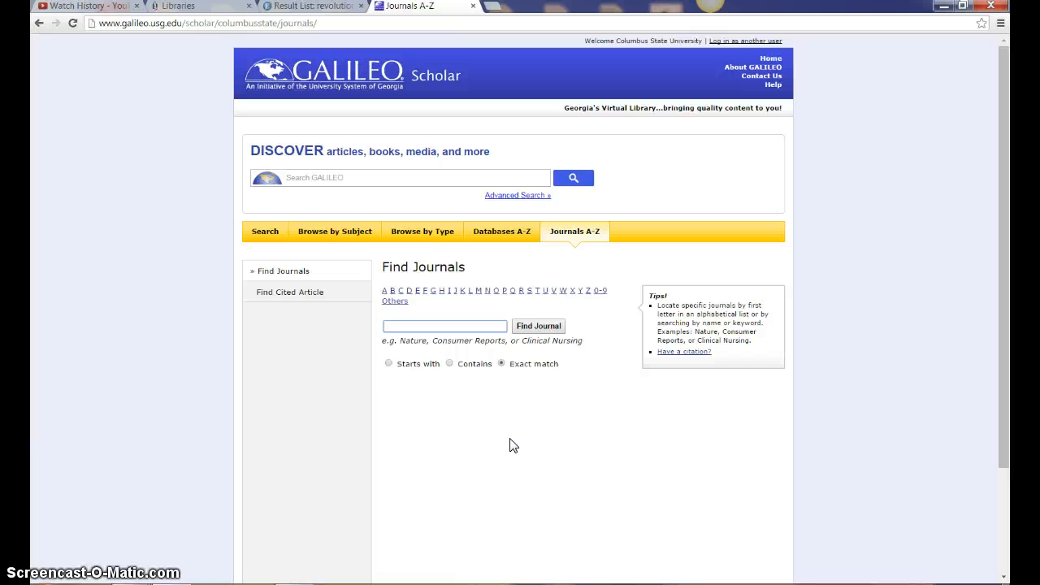
type("journal of popu")
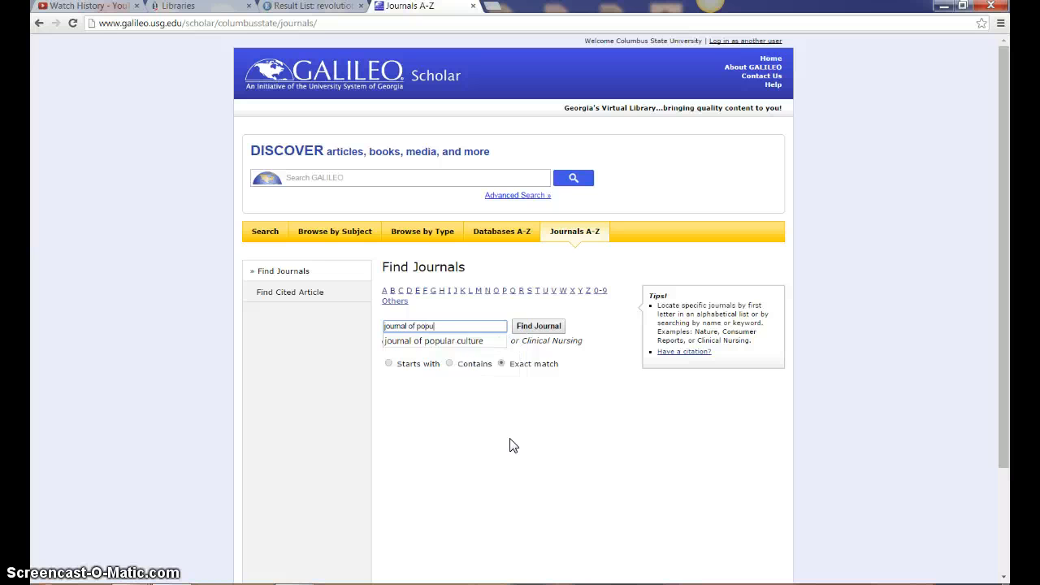
type("lar")
left_click(478, 342)
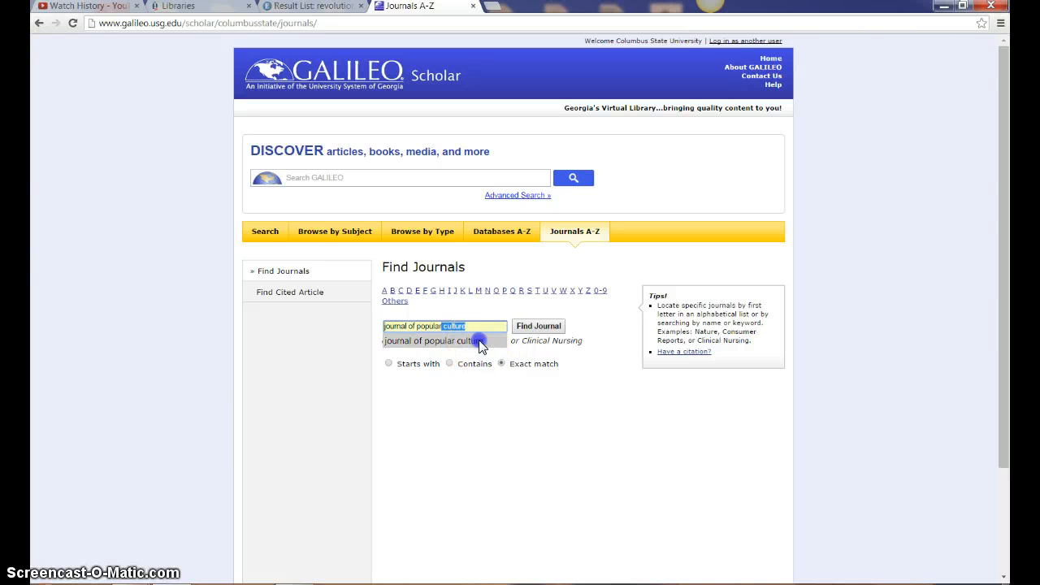
left_click(528, 326)
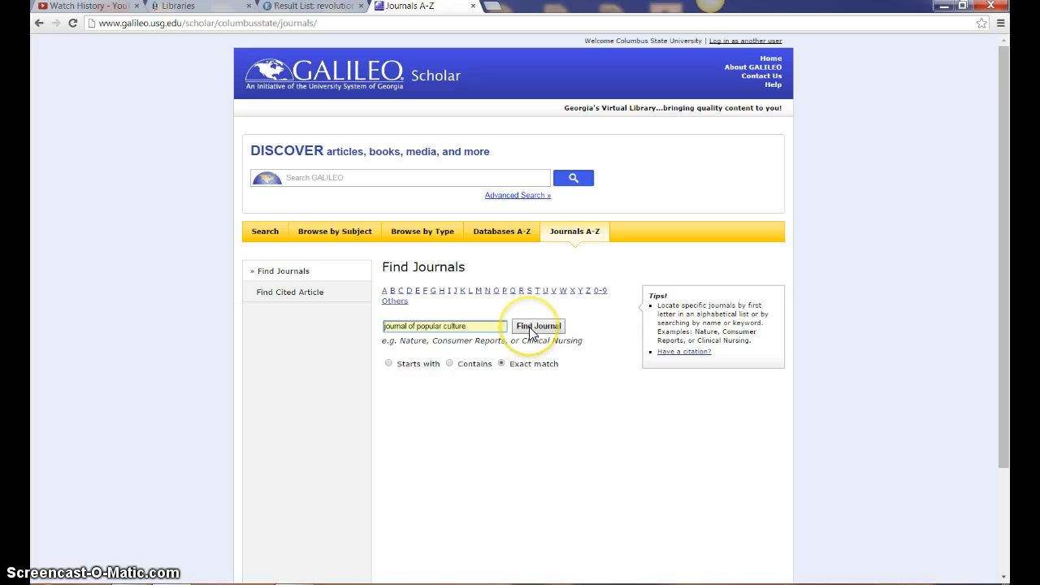
left_click(531, 332)
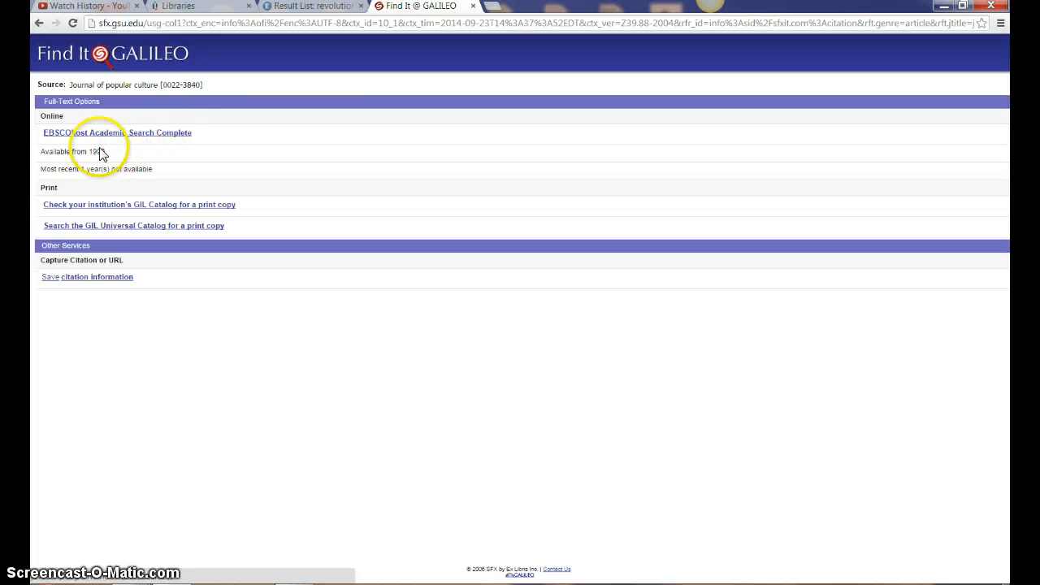
- Examine the online availability start date and the most recent year restriction listed for the Journal of Popular Culture
left_click_drag(40, 152, 110, 157)
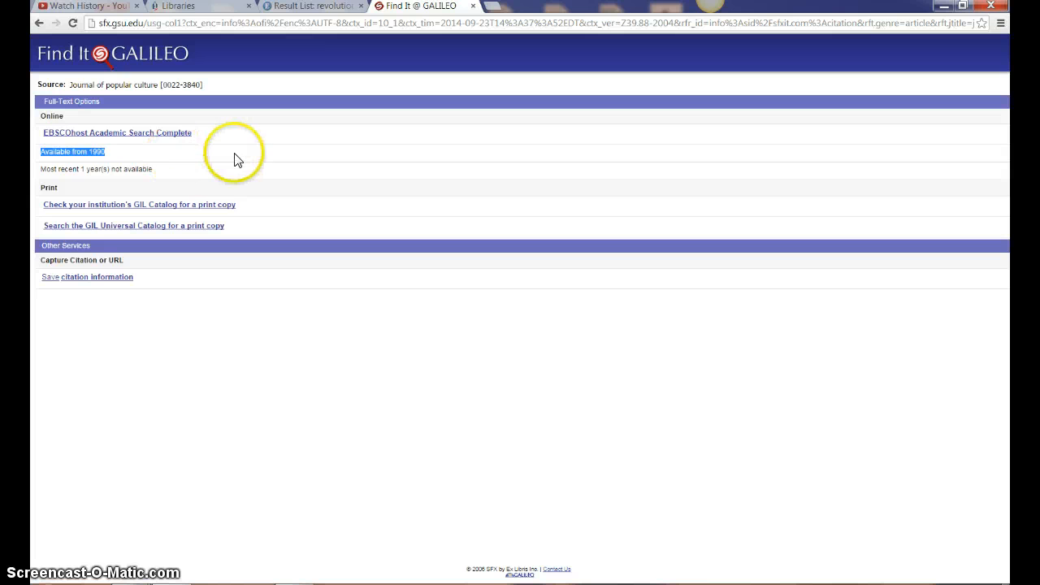
left_click(214, 166)
left_click_drag(40, 169, 159, 177)
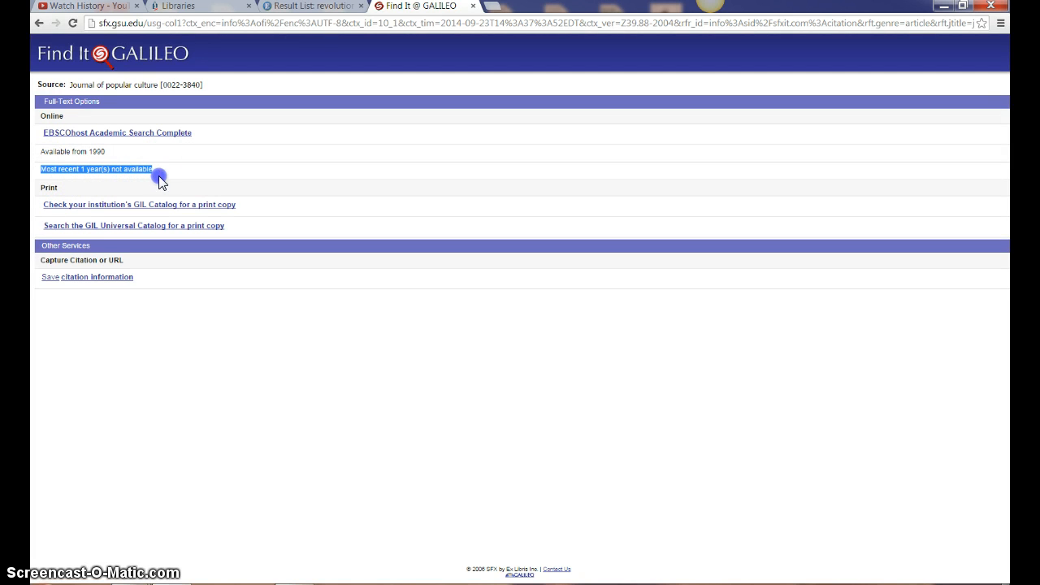
left_click(158, 176)
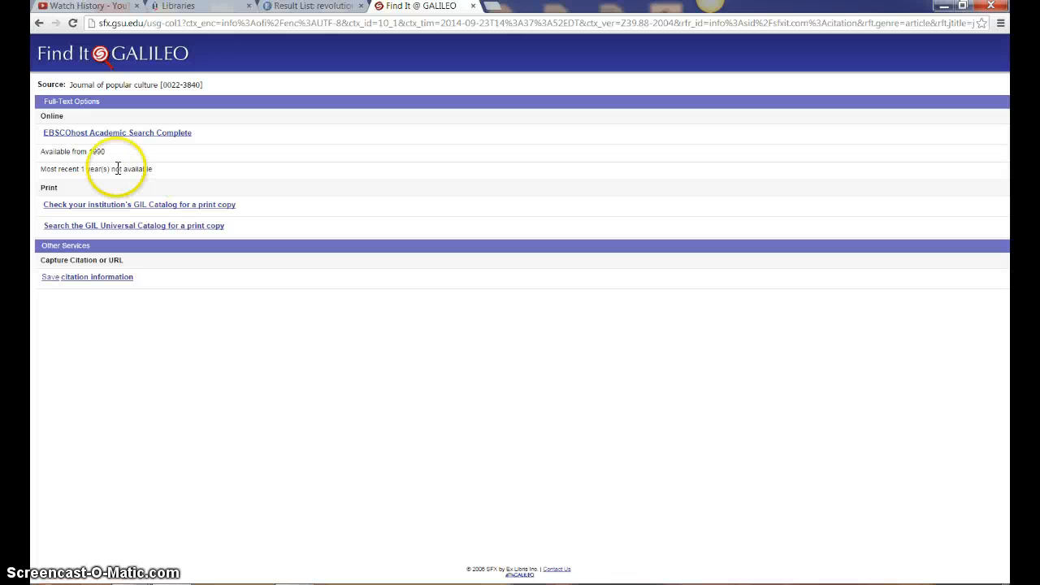
left_click_drag(39, 168, 166, 168)
left_click(166, 168)
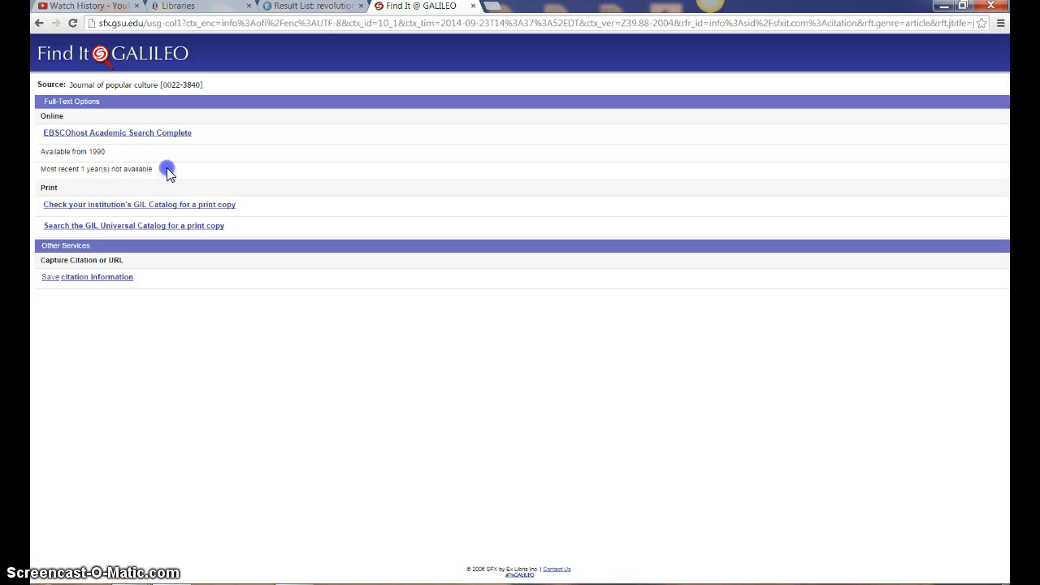
left_click_drag(39, 159, 116, 162)
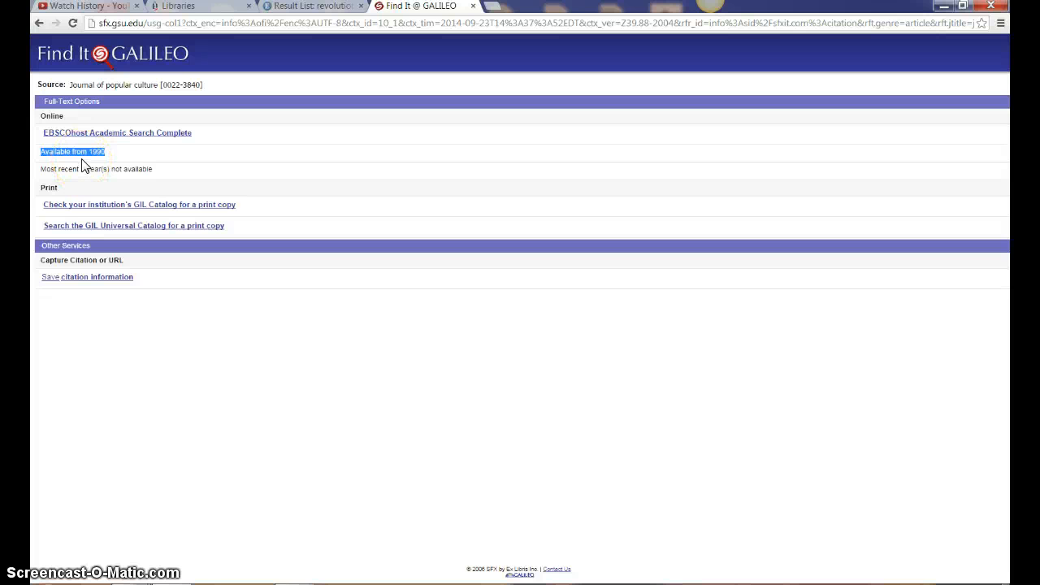
- Open the journal through EBSCOhost Academic Search Complete and look over its publication details and list of issue years
left_click(133, 138)
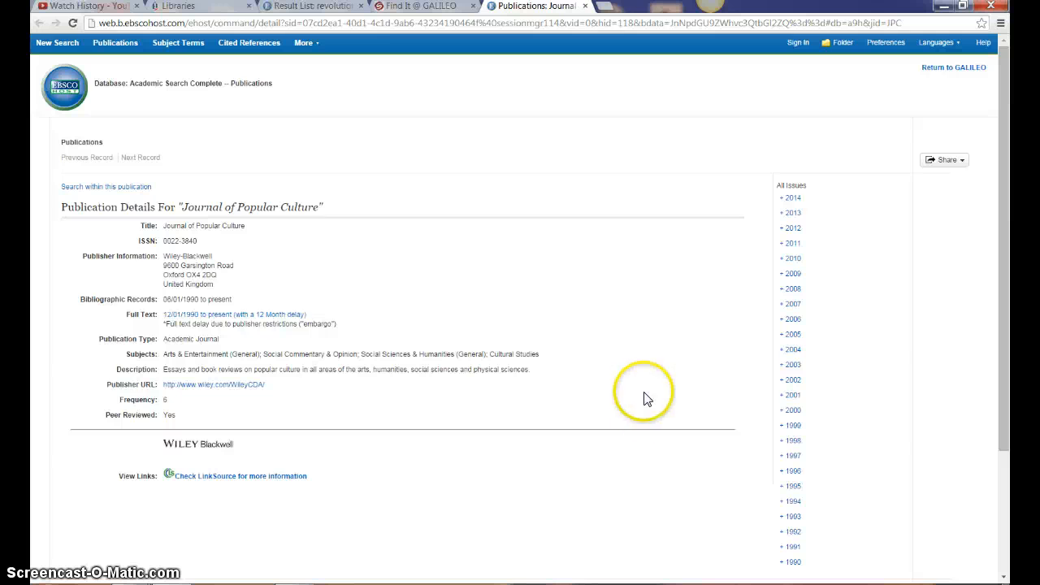
scroll(645, 397, "down", 4)
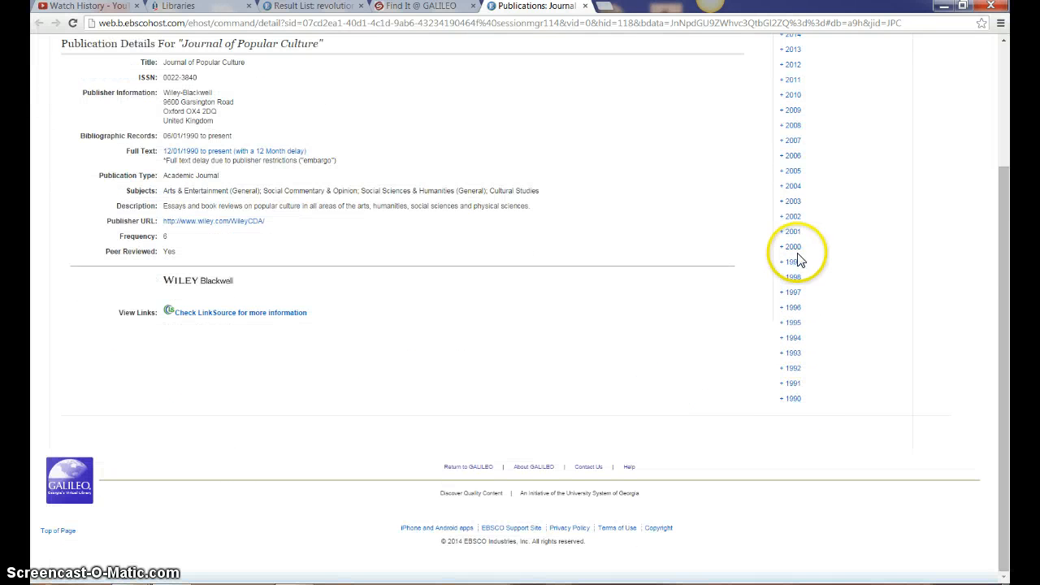
scroll(693, 279, "up", 3)
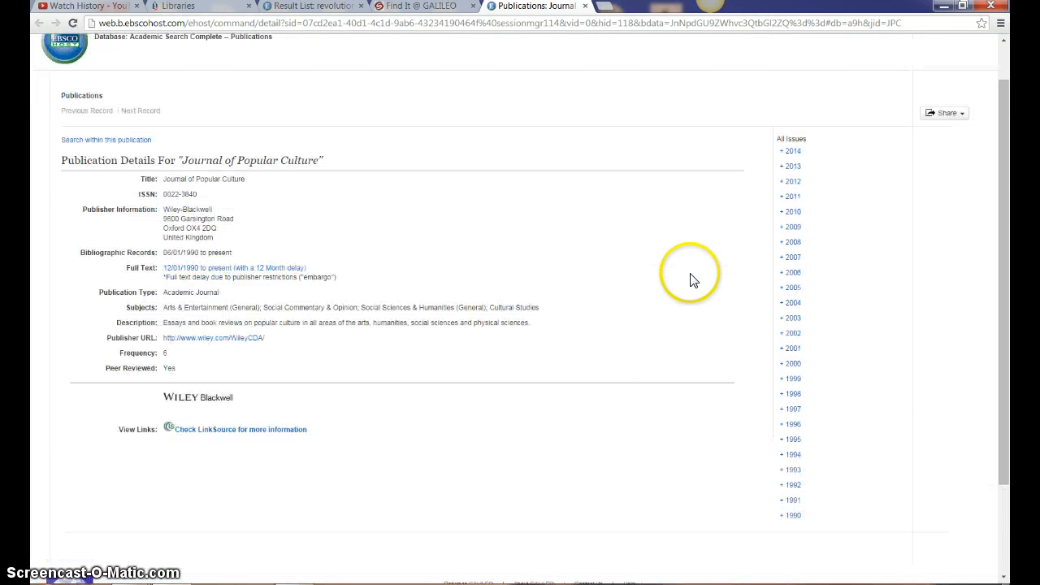
- Expand the journal's 2010 issues and open Vol. 43 Issue 5 - Oct2010
left_click(792, 213)
left_click(797, 228)
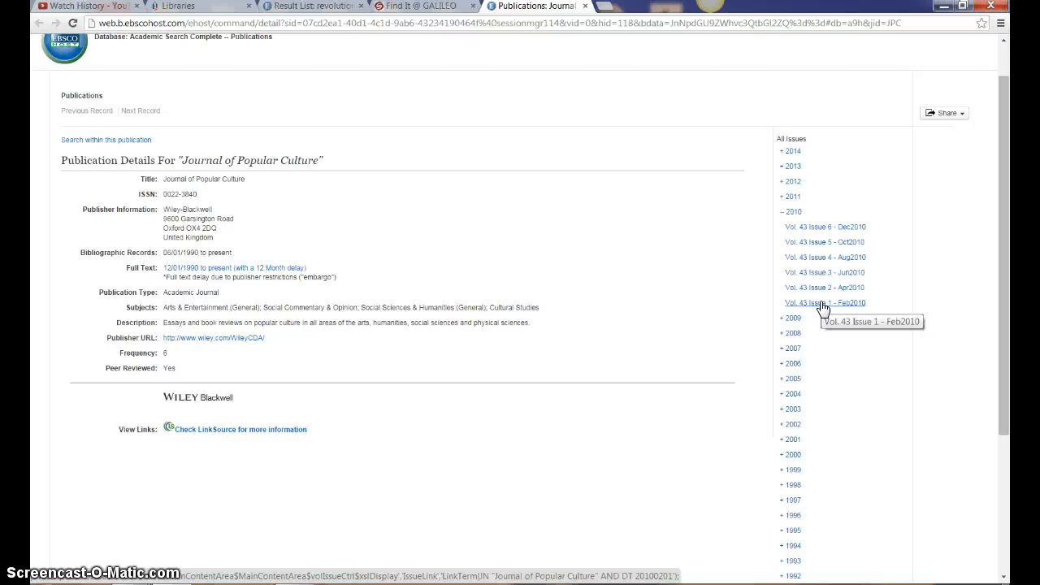
left_click(817, 242)
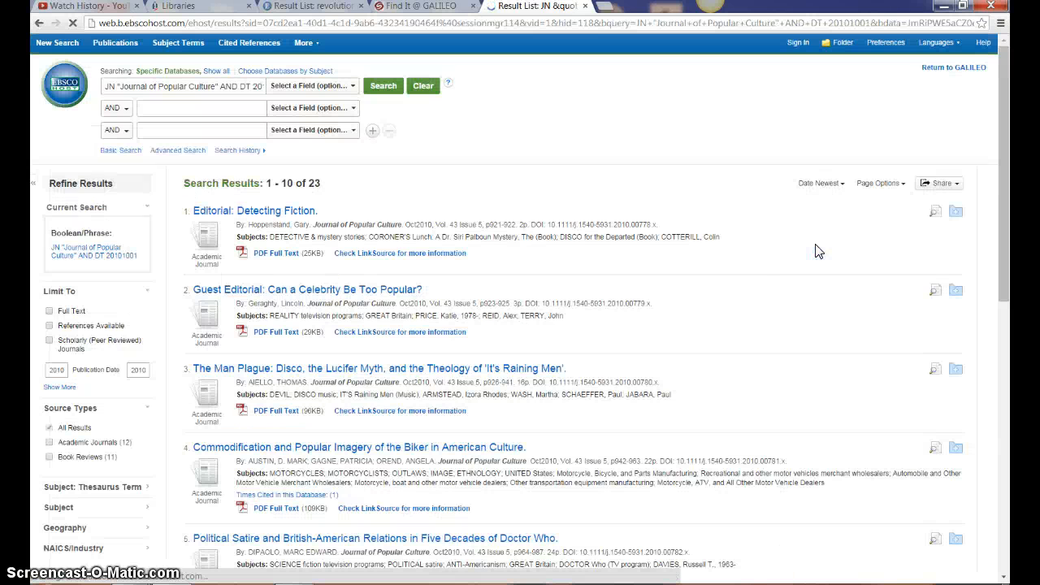
- Browse the issue's articles and open the record for "'It Beats Rocks and Tear Gas': Streaking and Cultural Politics in the Post-Vietnam Era"
scroll(252, 273, "down", 1)
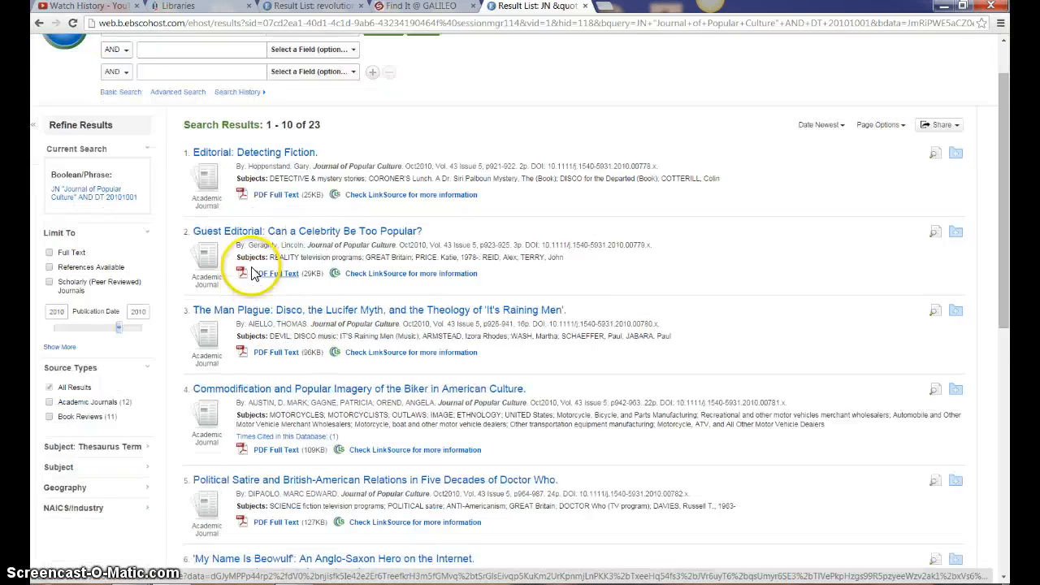
scroll(251, 273, "down", 5)
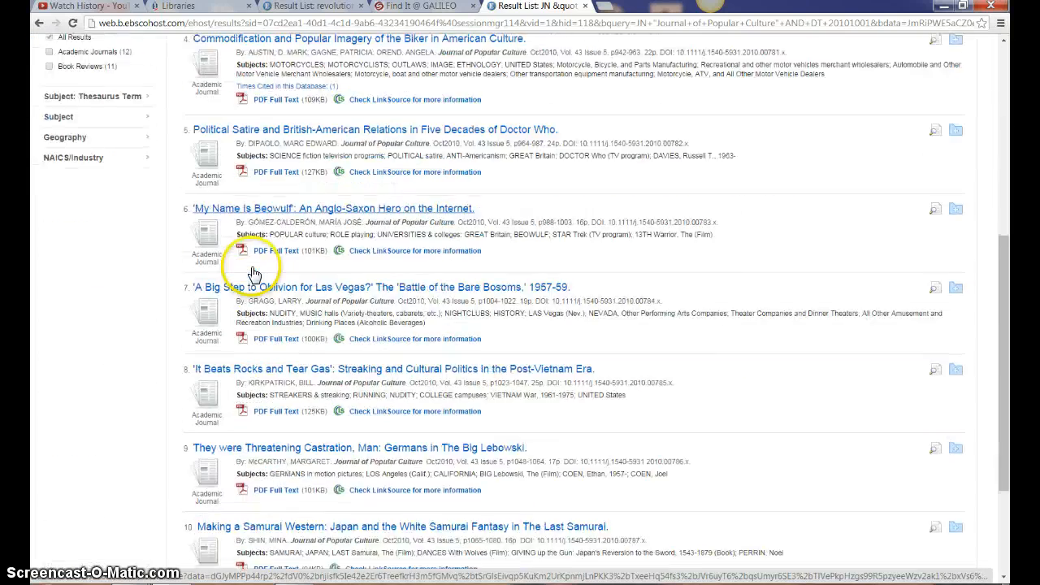
scroll(252, 273, "down", 3)
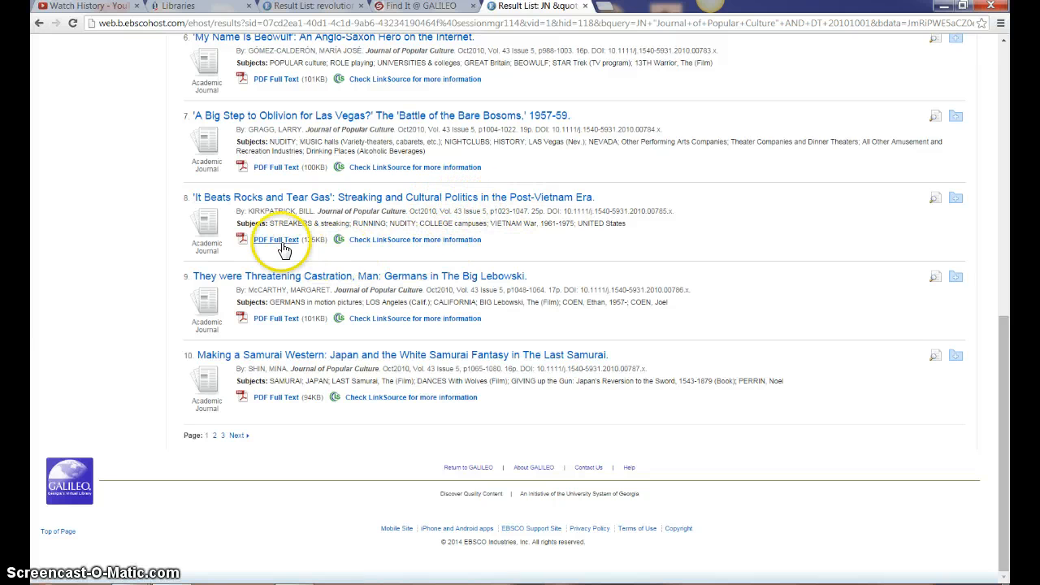
left_click(347, 198)
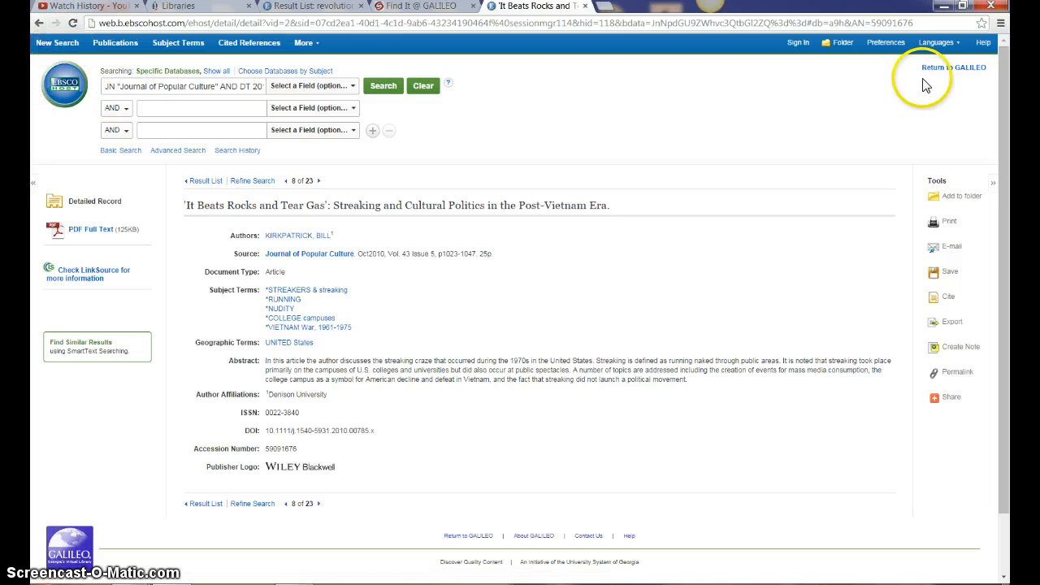
- Return to GALILEO from the article record and open the list for browsing by subject
left_click(941, 68)
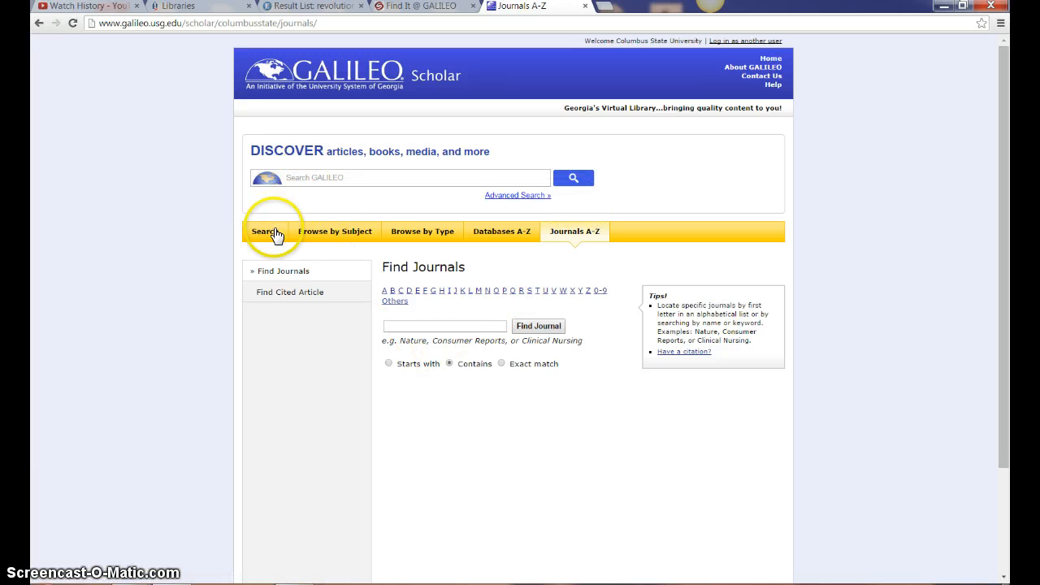
left_click(337, 236)
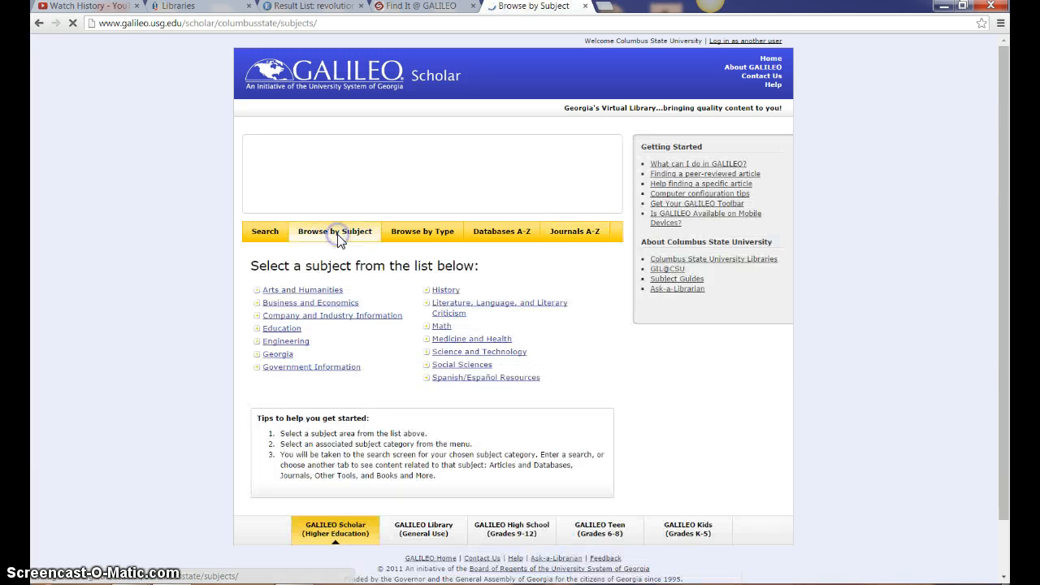